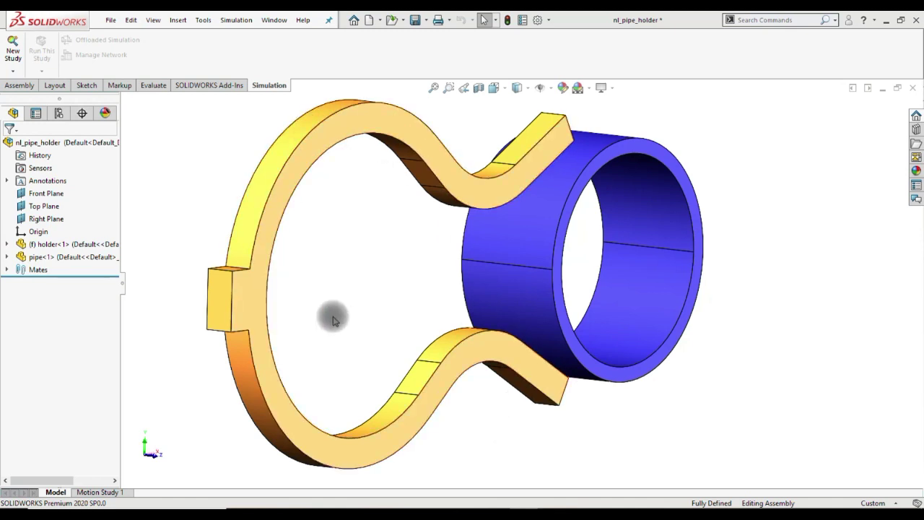
Create a new nonlinear static study named Nonlinear 1
click(12, 70)
click(28, 85)
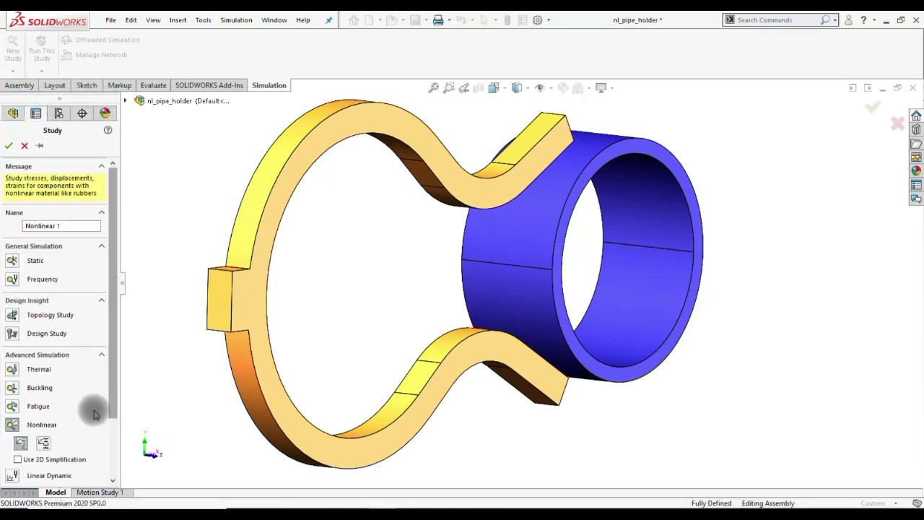
click(9, 149)
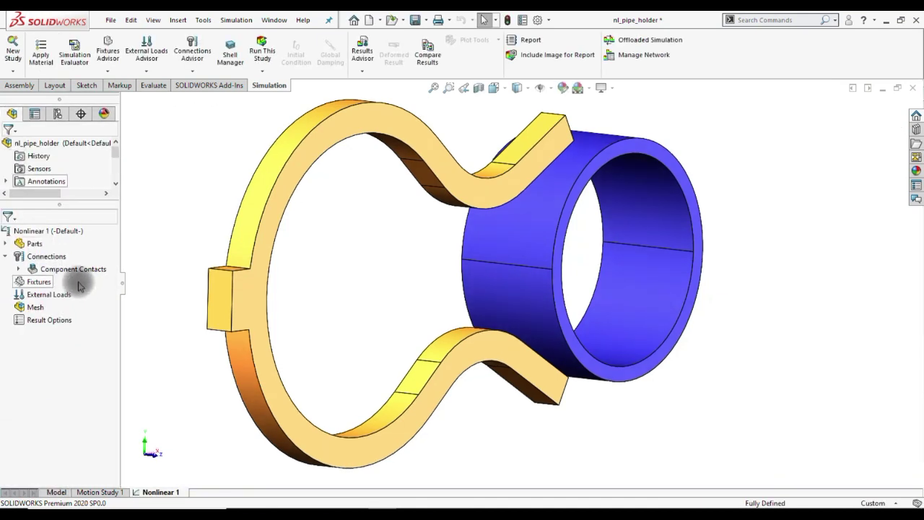
Review Nonlinear 1's solution and advanced properties, leaving singularity elimination factor at 0
right_click(29, 231)
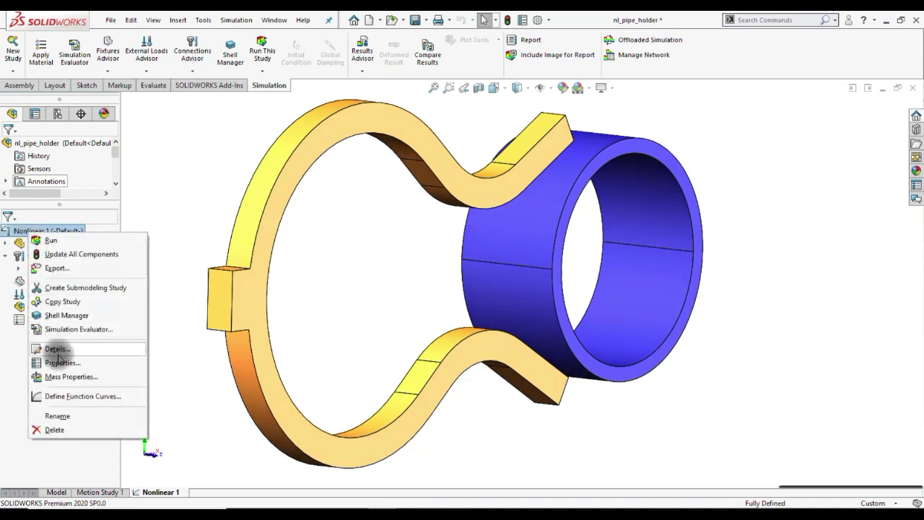
click(60, 362)
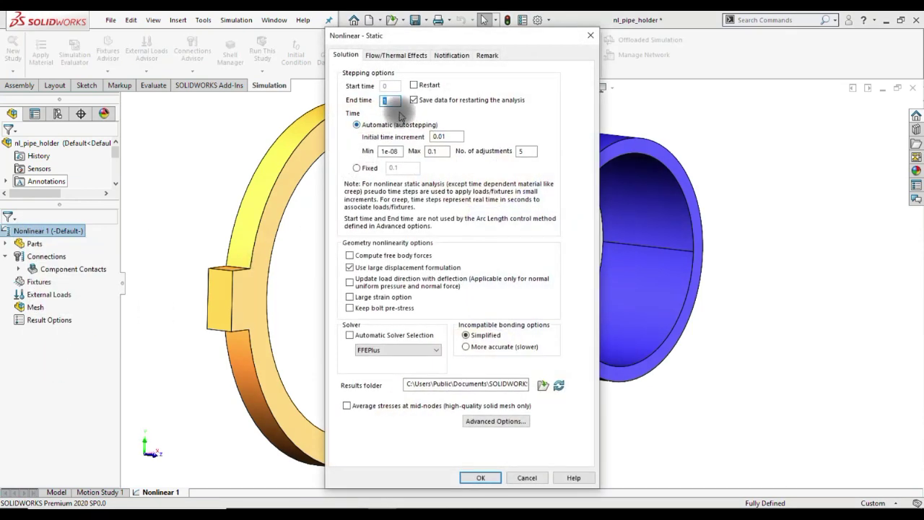
click(385, 99)
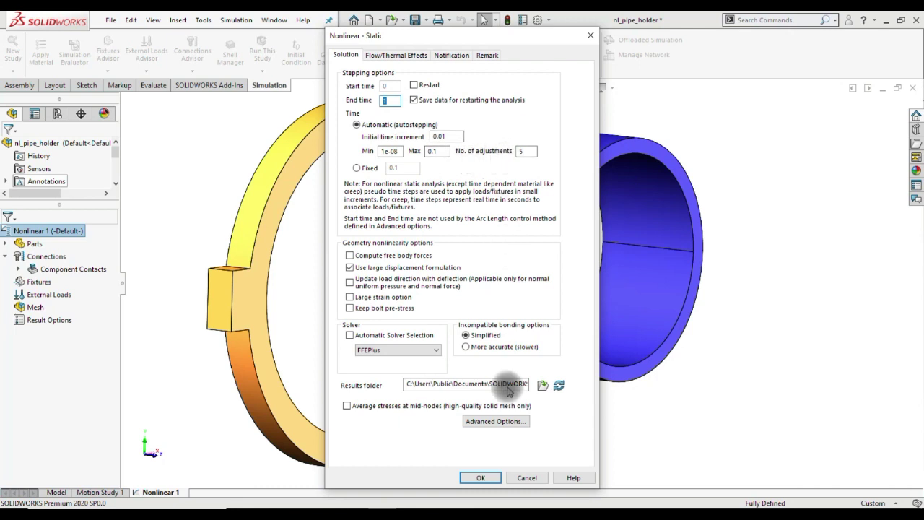
click(495, 421)
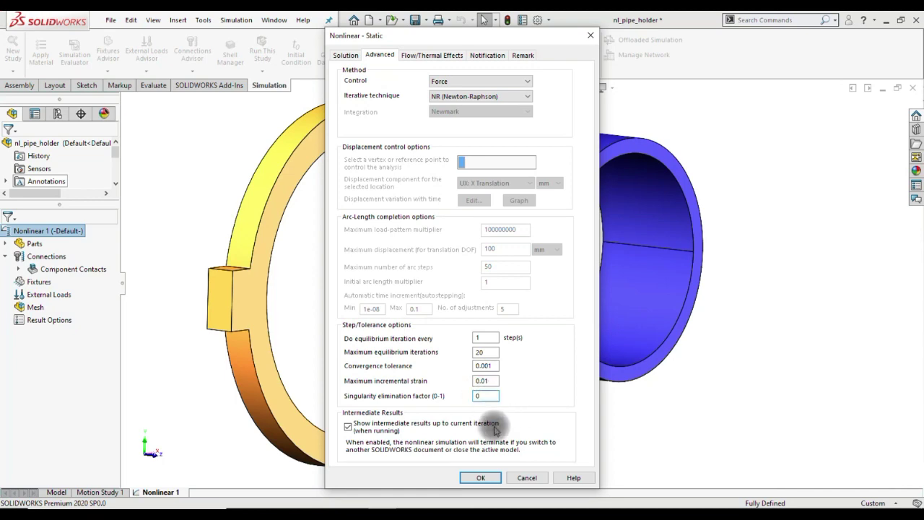
click(481, 477)
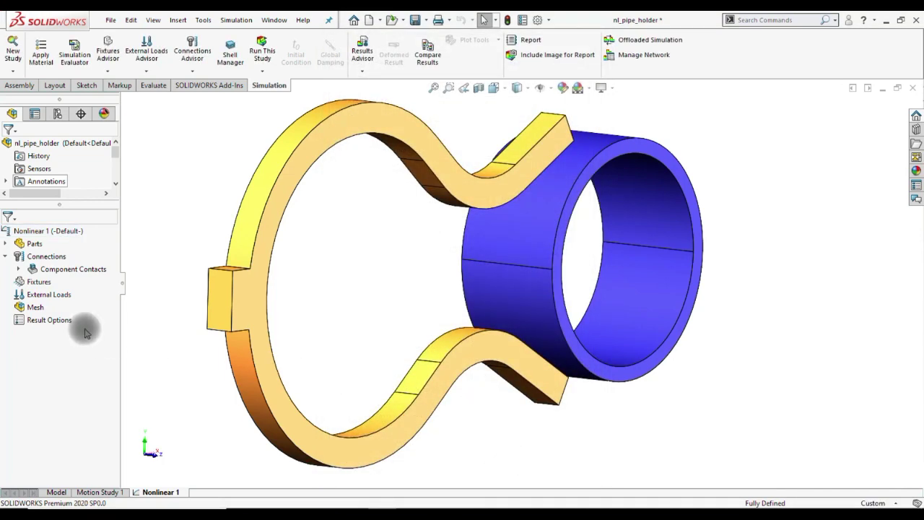
Assign Plastics > Acrylic (Medium-high impact) to the holder part
click(7, 243)
click(45, 256)
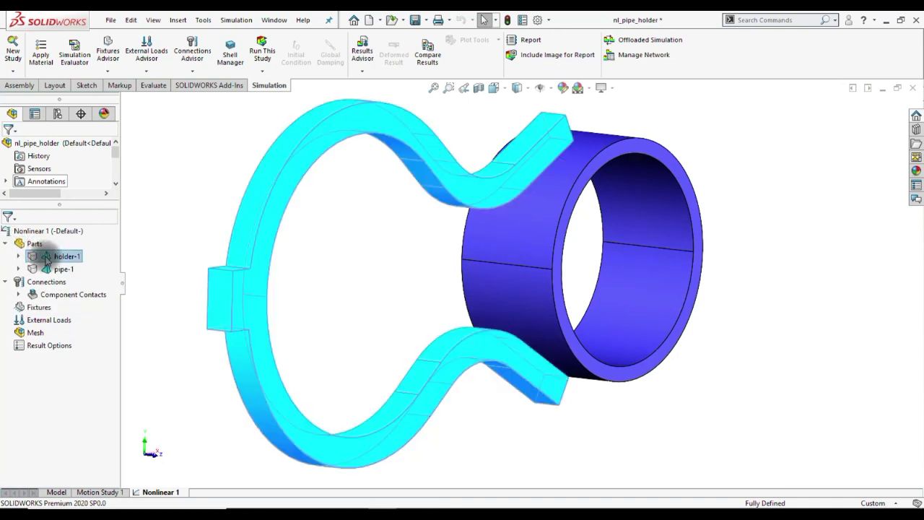
right_click(45, 257)
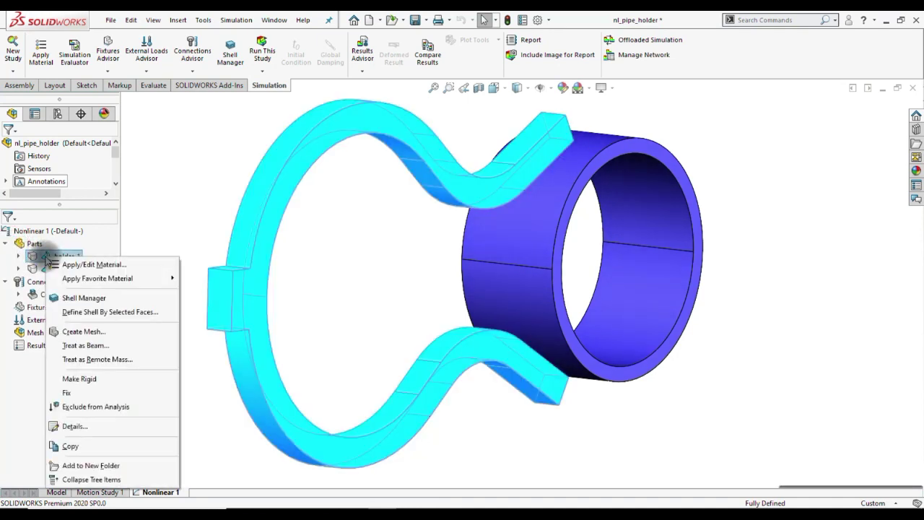
click(69, 266)
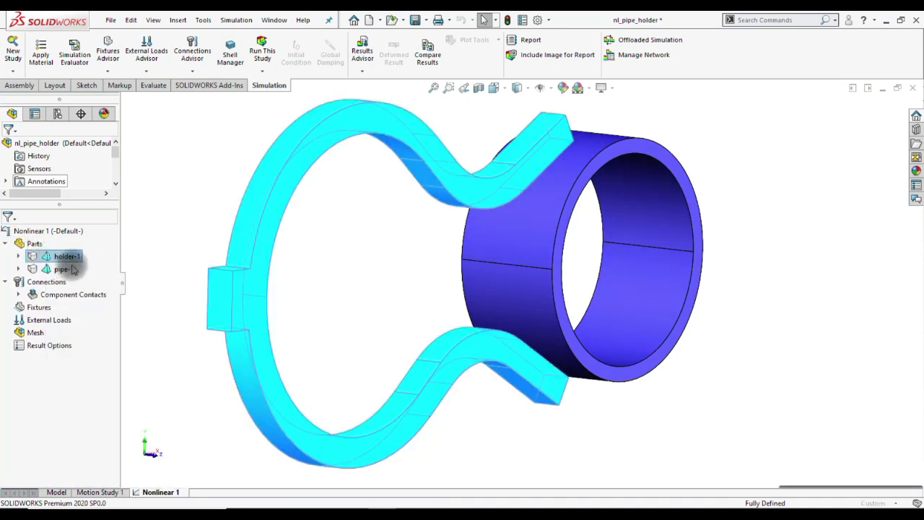
scroll(167, 130, up, 2)
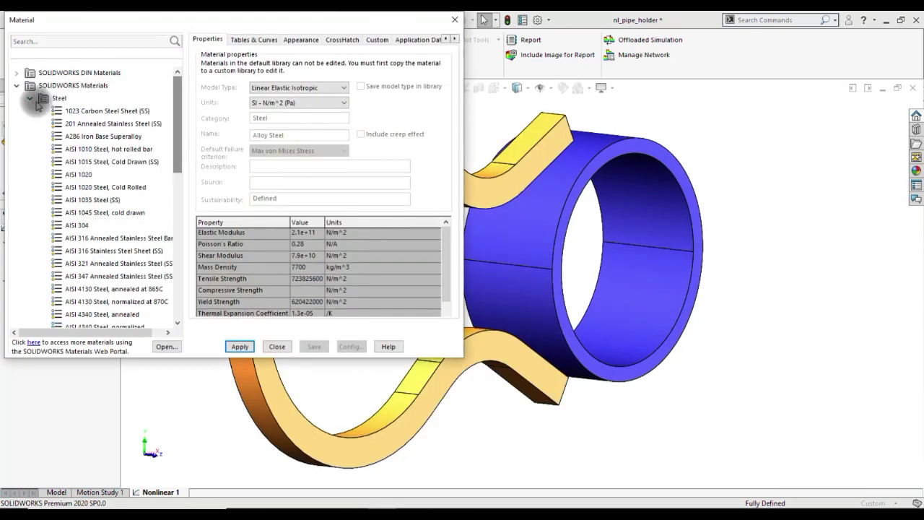
click(29, 98)
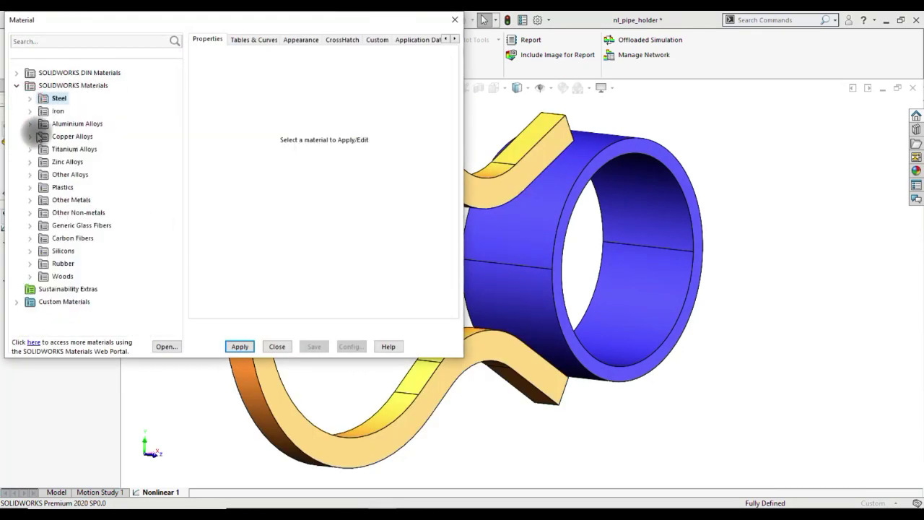
click(31, 188)
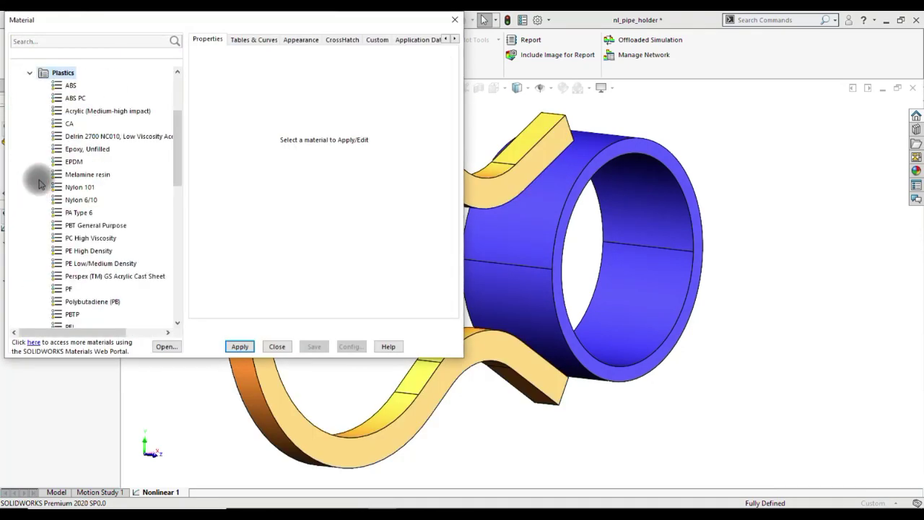
click(86, 113)
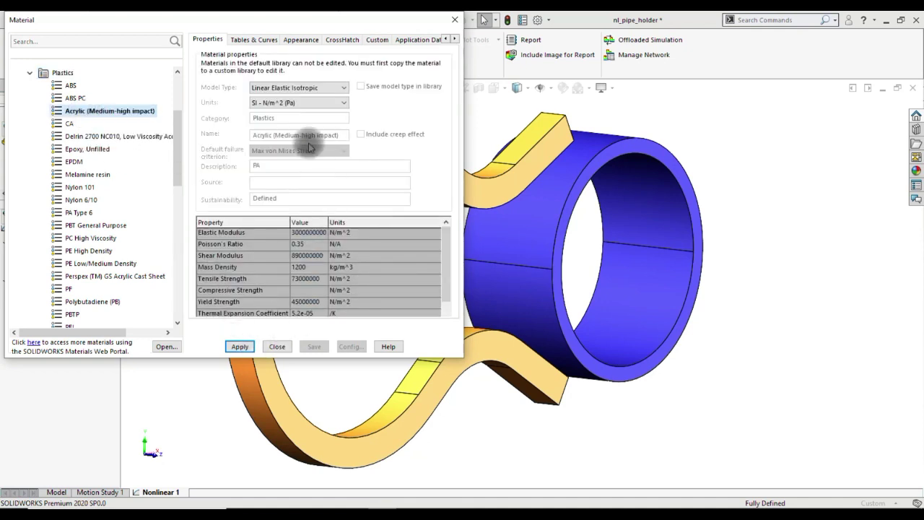
click(240, 346)
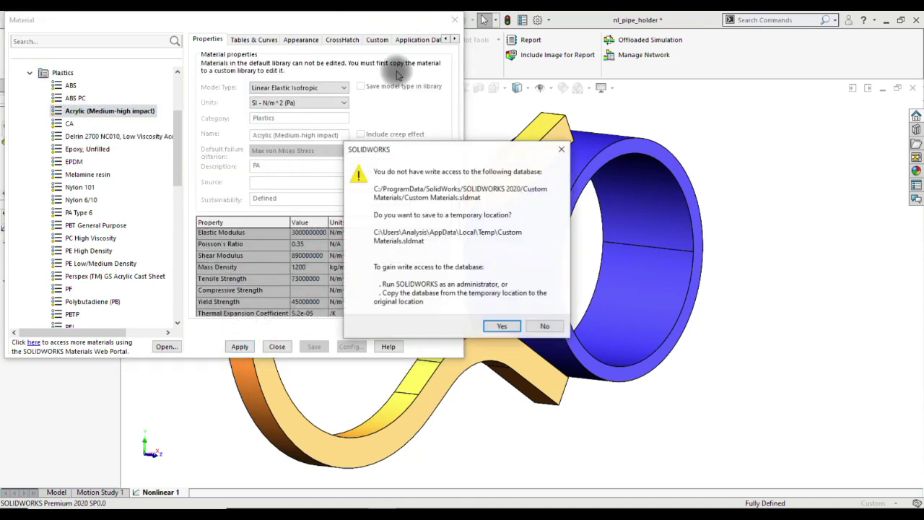
click(502, 326)
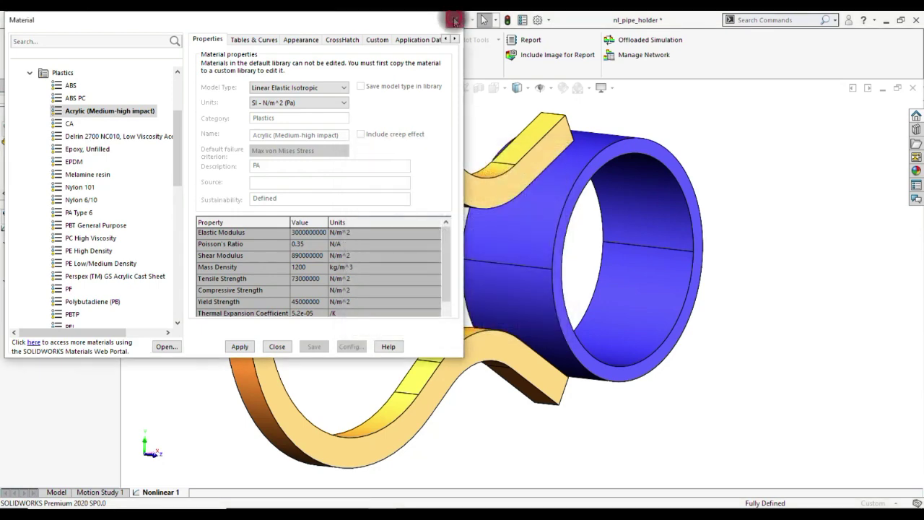
click(455, 20)
Assign the custom Rubber like material from nl_pipe_holder to the pipe part
right_click(63, 273)
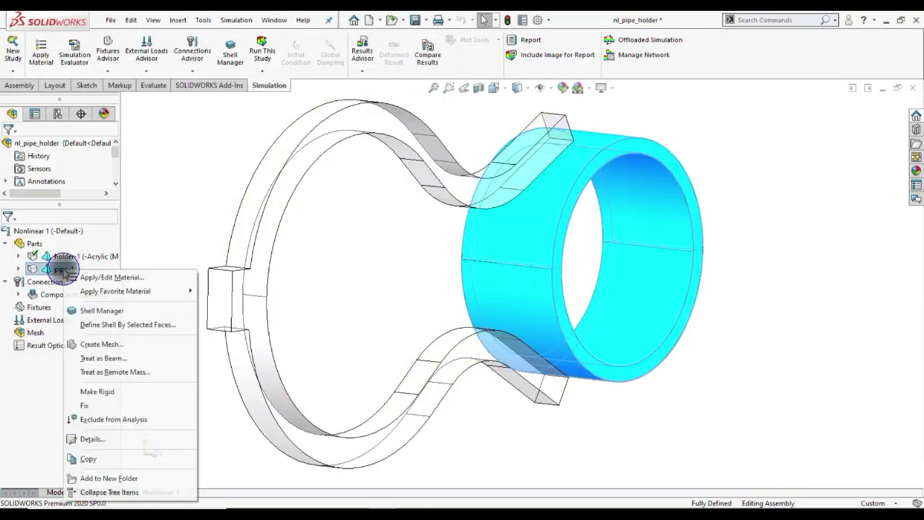
click(95, 275)
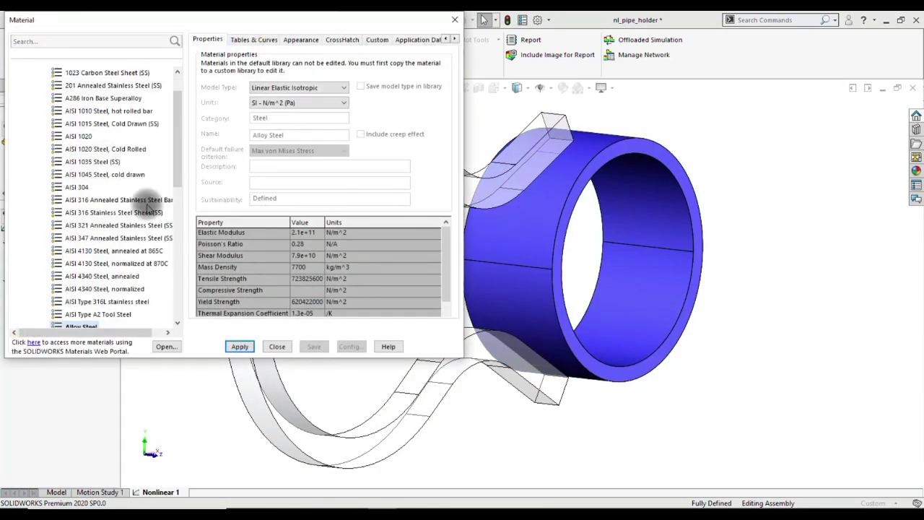
scroll(178, 130, up, 1)
click(31, 99)
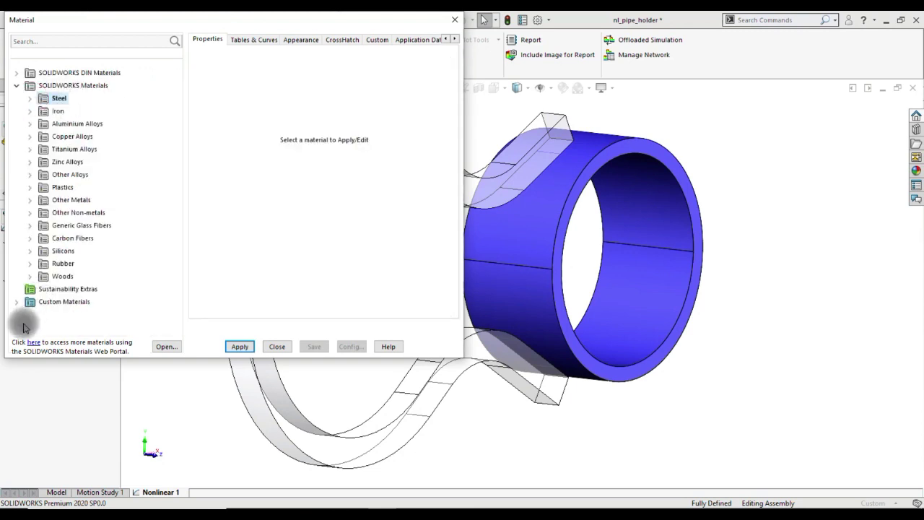
double_click(29, 301)
click(31, 329)
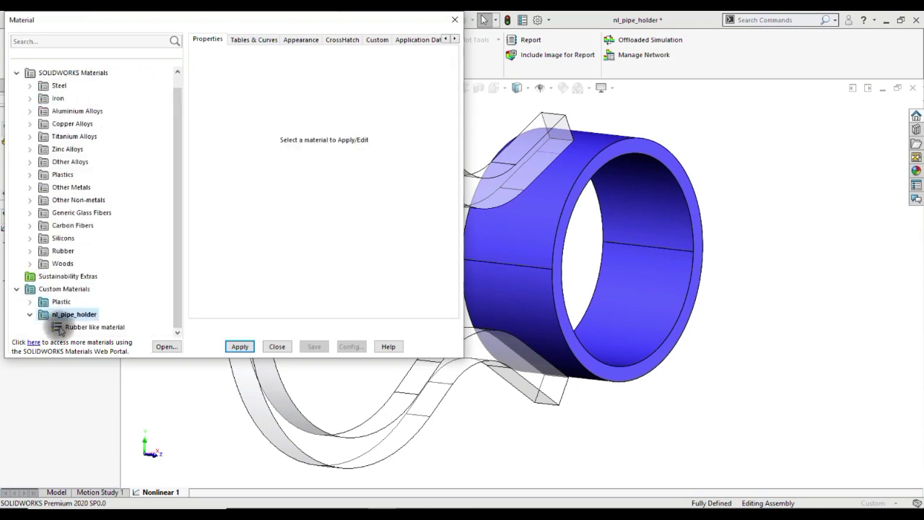
click(91, 329)
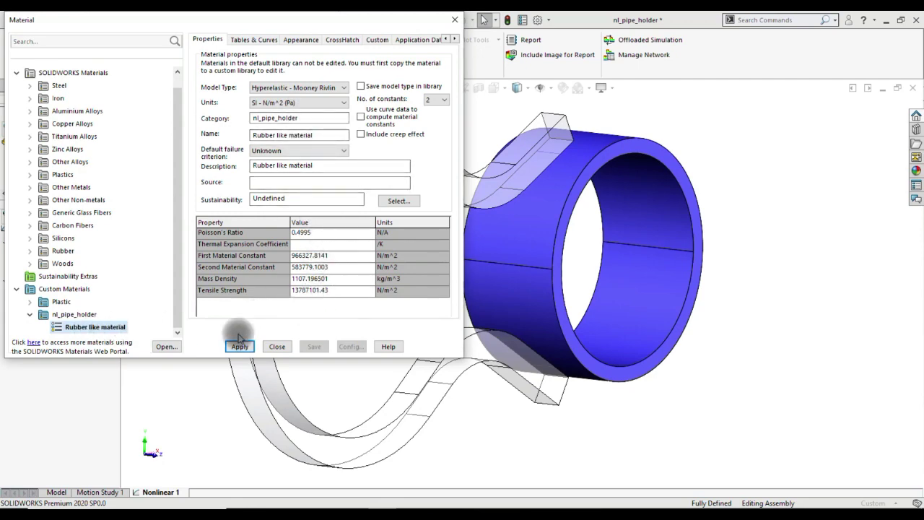
click(240, 347)
click(488, 330)
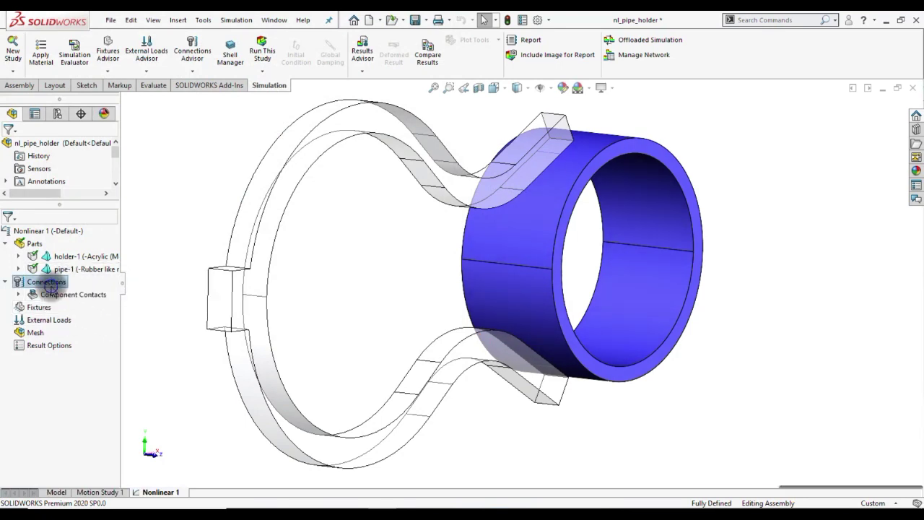
Start a No Penetration contact set with the pipe's upper and lower outer faces
right_click(50, 284)
click(68, 296)
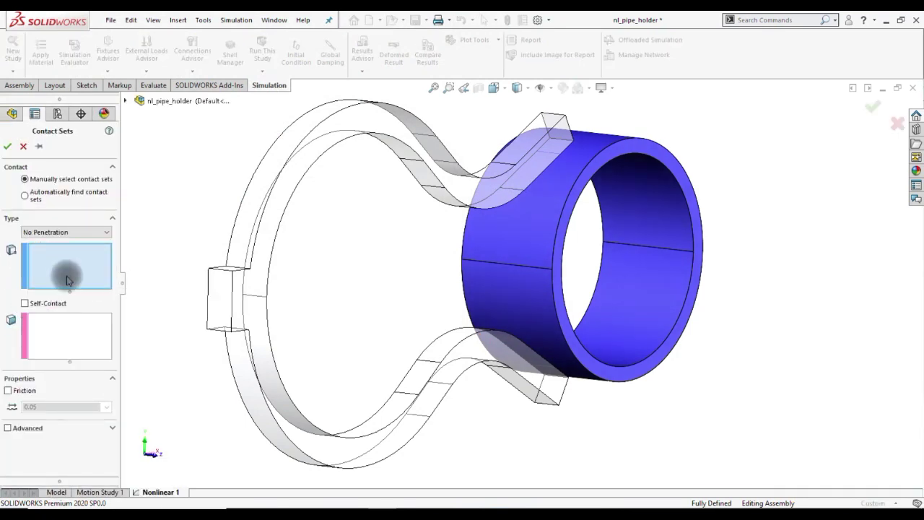
click(518, 214)
click(521, 305)
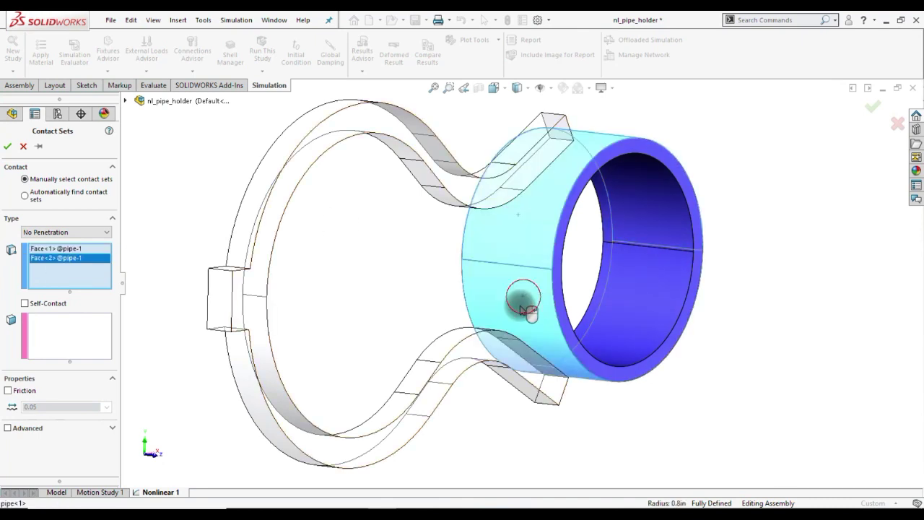
Add six of the holder's inner faces to the contact set's second selection
click(90, 333)
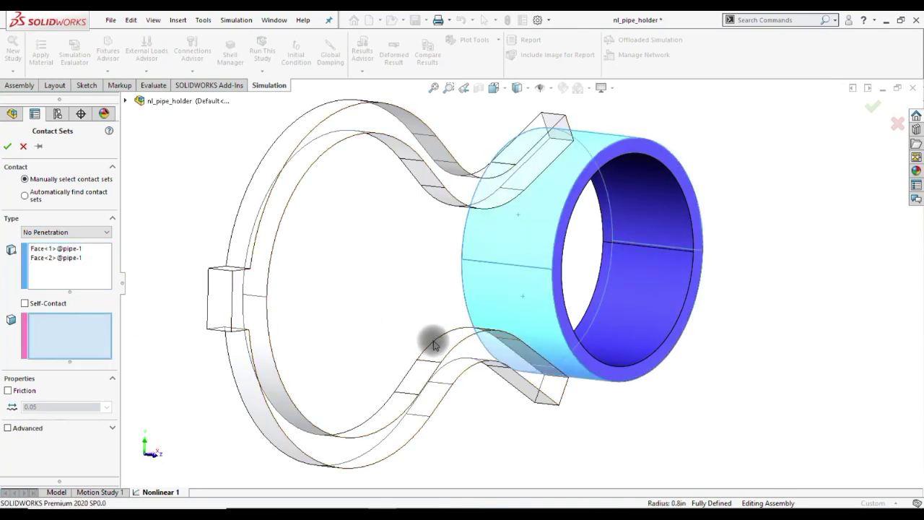
click(432, 372)
click(393, 403)
click(378, 357)
key(ctrl+1)
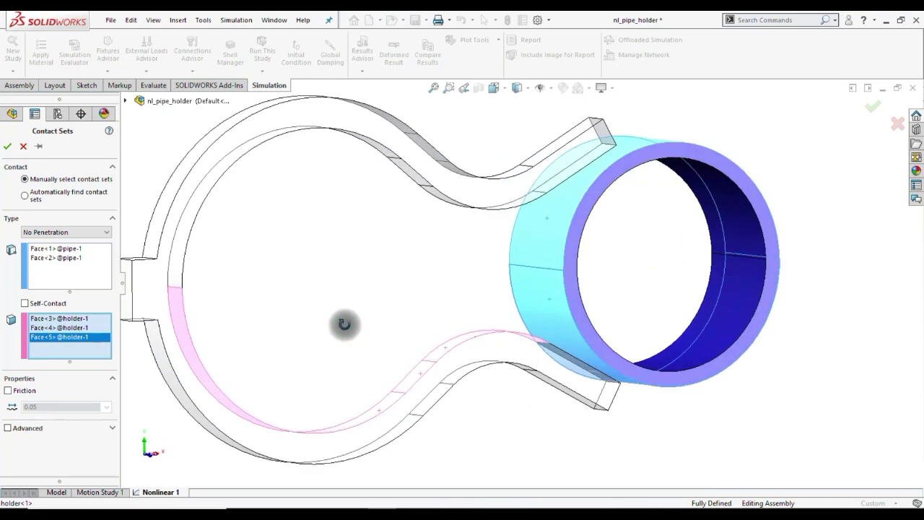
key(ctrl+7)
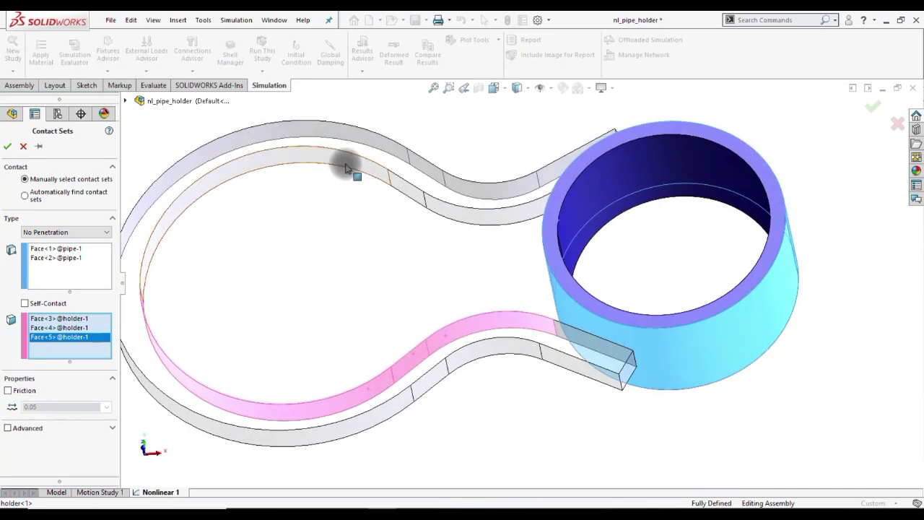
click(383, 181)
click(413, 191)
click(440, 200)
Add the remaining two holder inner faces and confirm the contact set
middle_drag(467, 241, 520, 429)
click(542, 260)
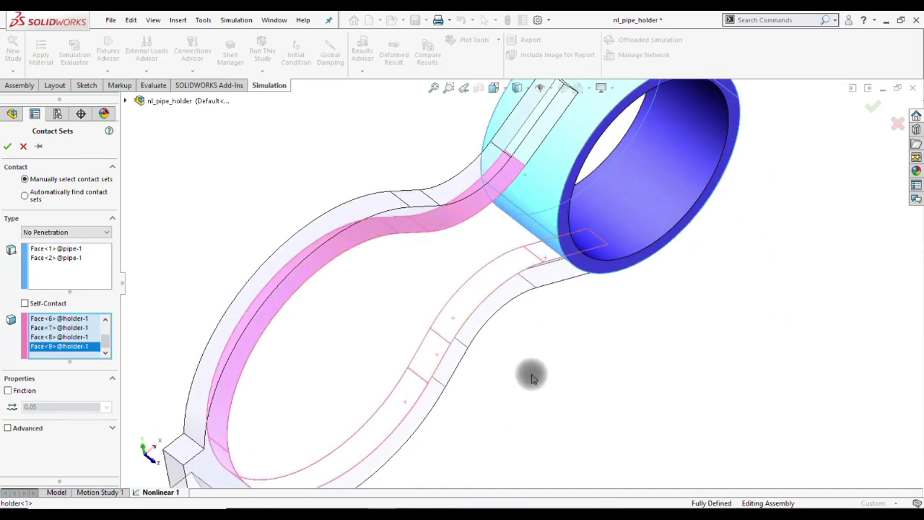
middle_drag(532, 373, 527, 213)
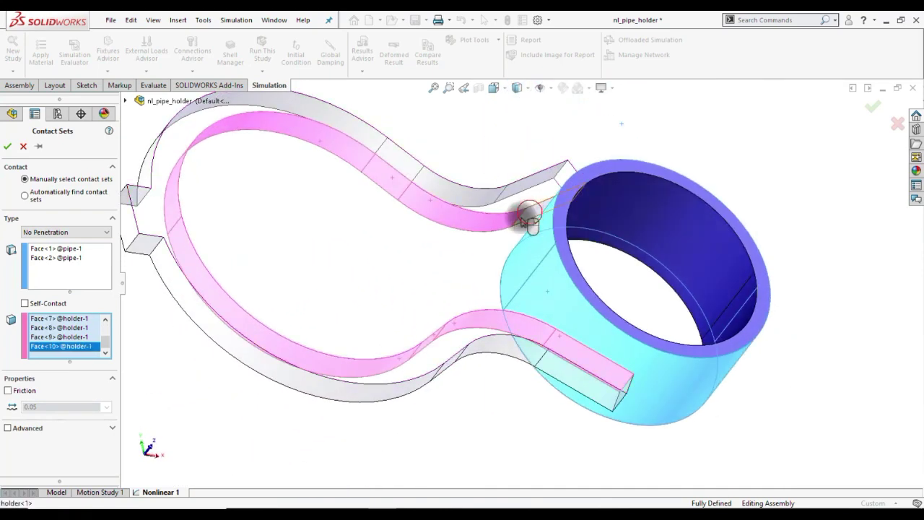
click(232, 325)
key(ctrl+7)
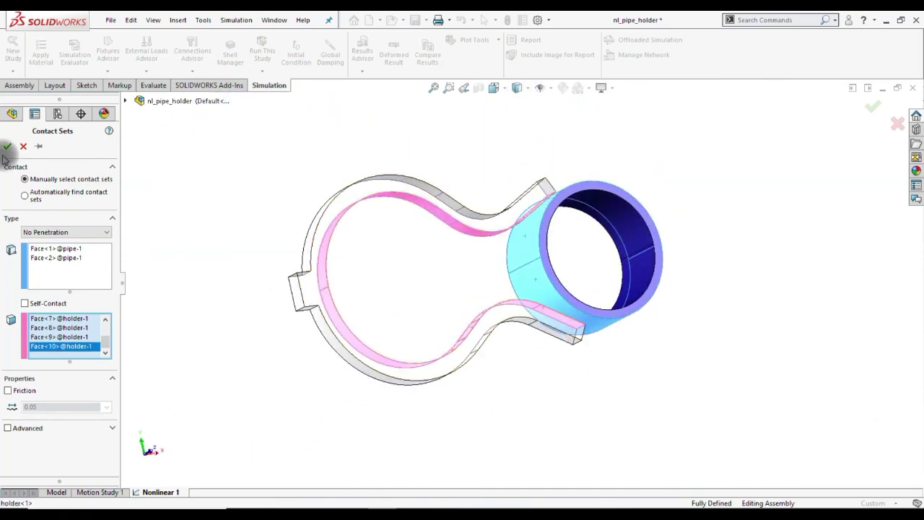
click(6, 146)
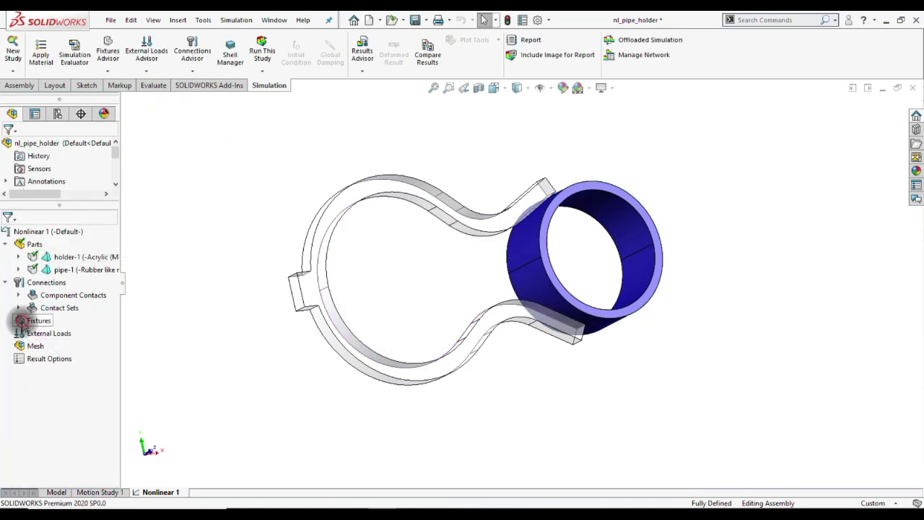
Start a Fixed Geometry fixture on the pipe's left split edge
right_click(21, 322)
click(50, 329)
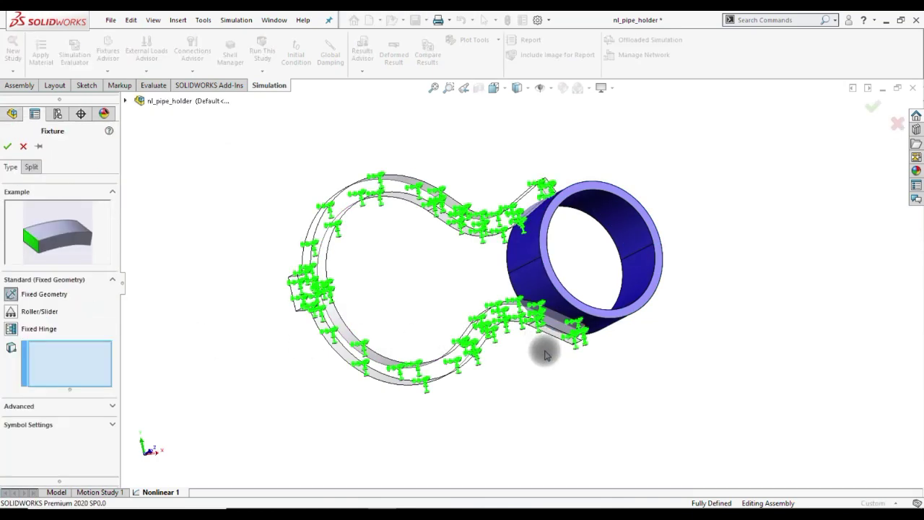
scroll(498, 267, down, 3)
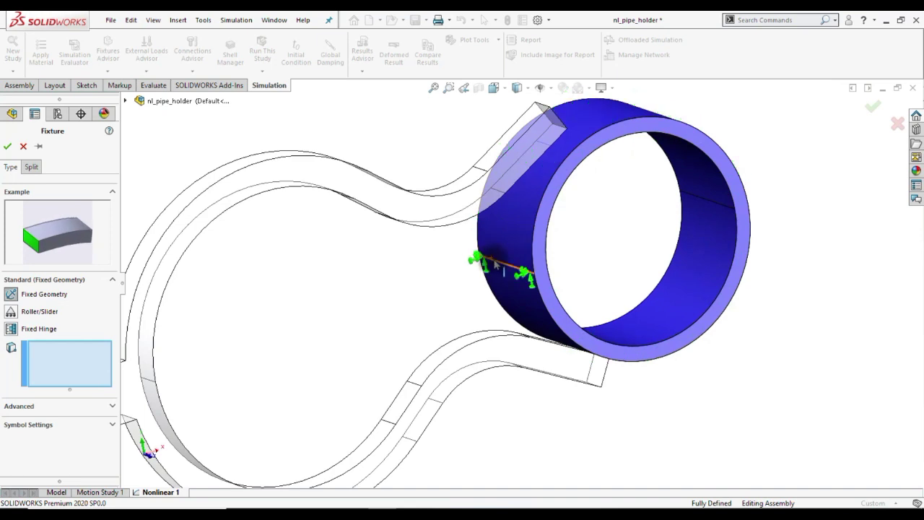
click(491, 260)
scroll(248, 313, up, 3)
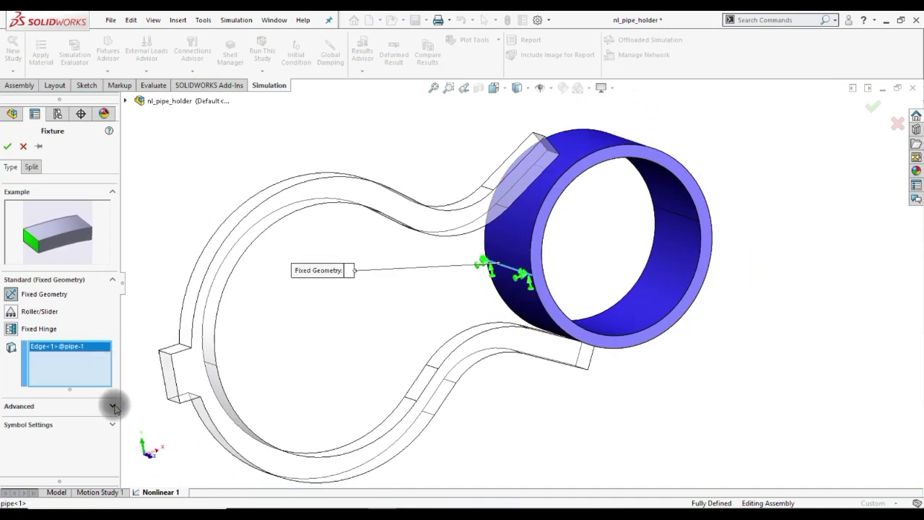
Use reference geometry: -2.678 mm along Plane Dir 1 of the Front Plane
click(112, 407)
drag(115, 260, 116, 375)
click(12, 346)
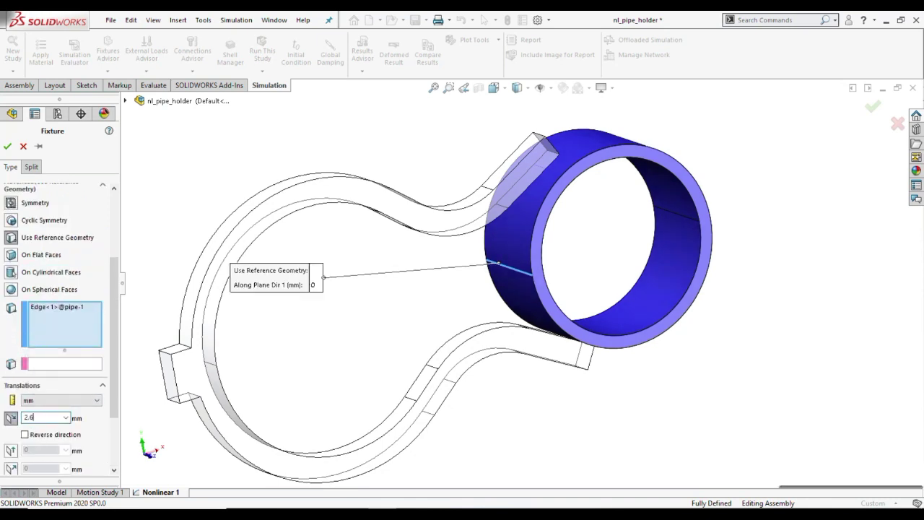
text(2.678)
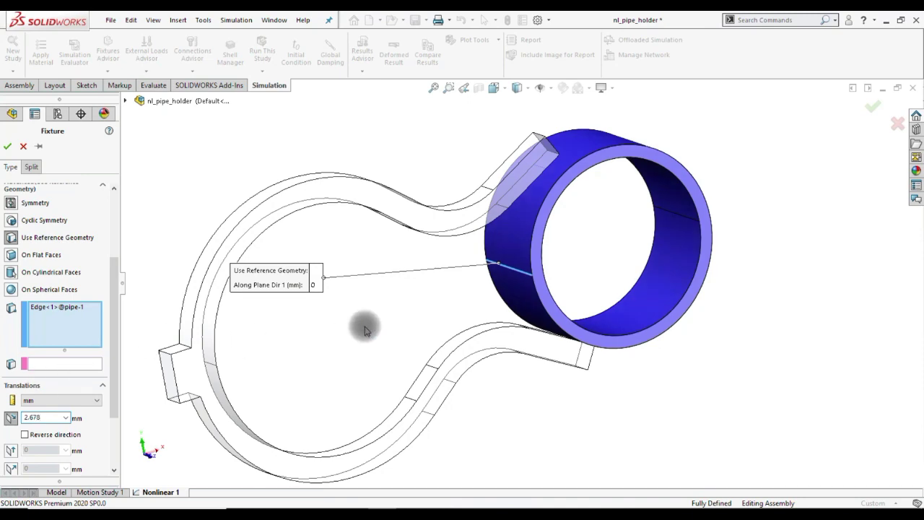
middle_drag(355, 325, 331, 322)
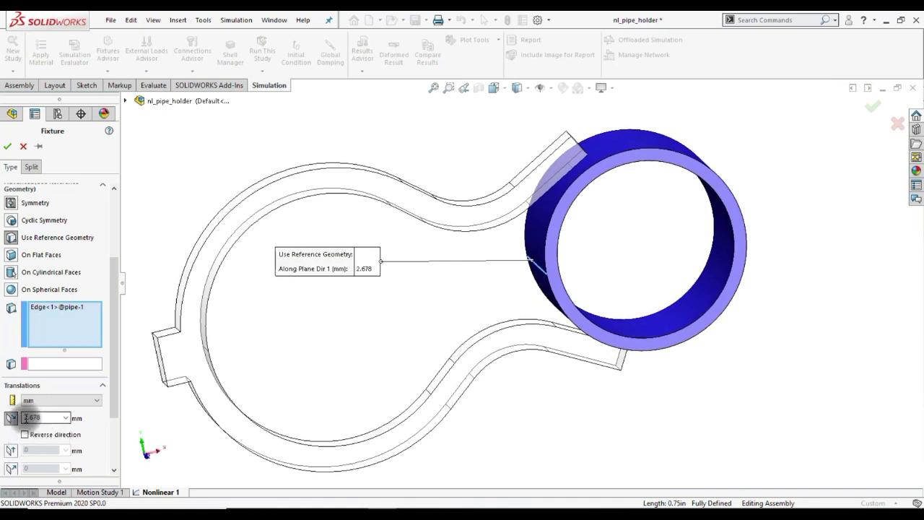
double_click(41, 418)
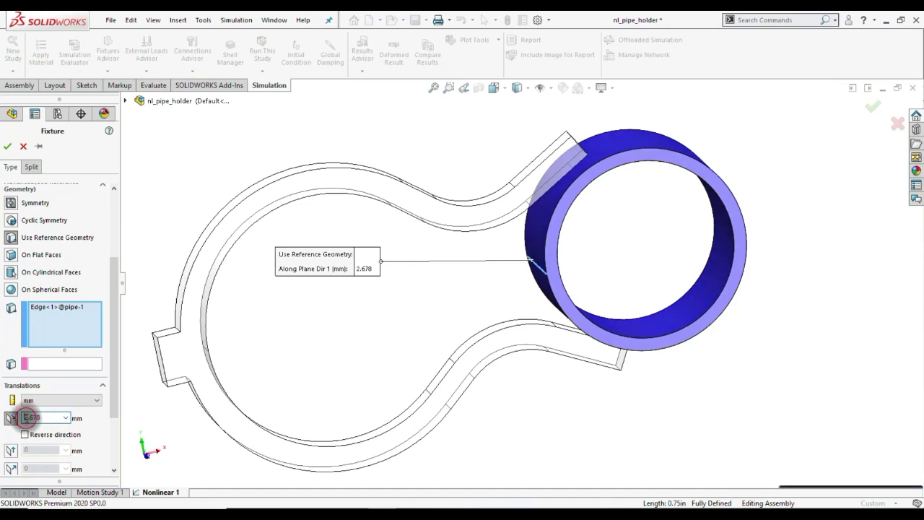
click(26, 418)
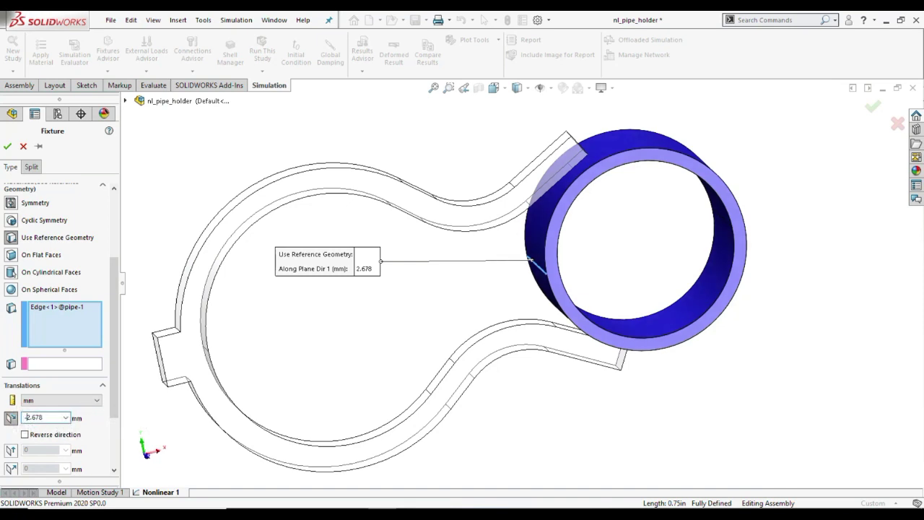
text(-)
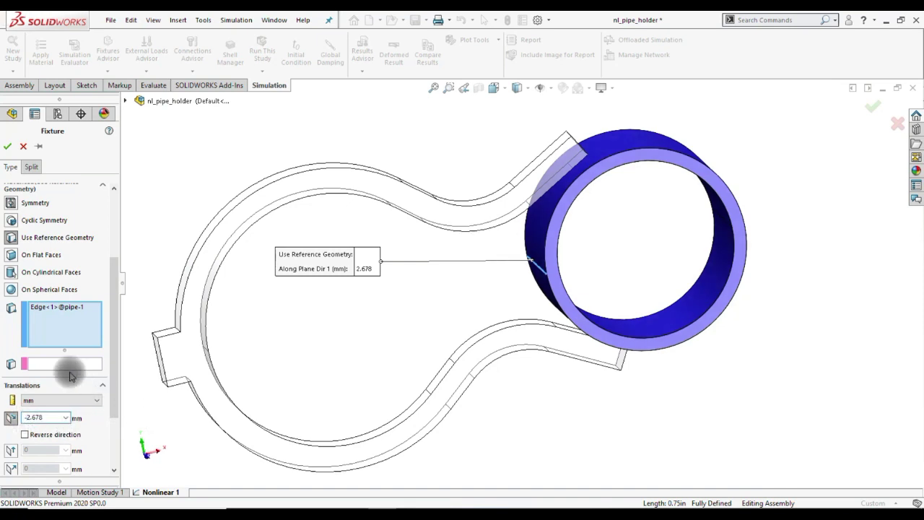
click(72, 366)
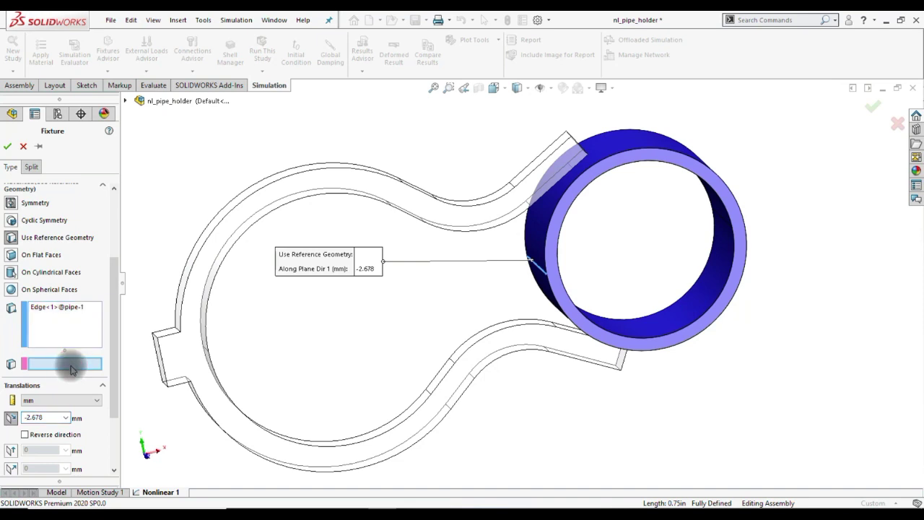
click(124, 104)
click(173, 152)
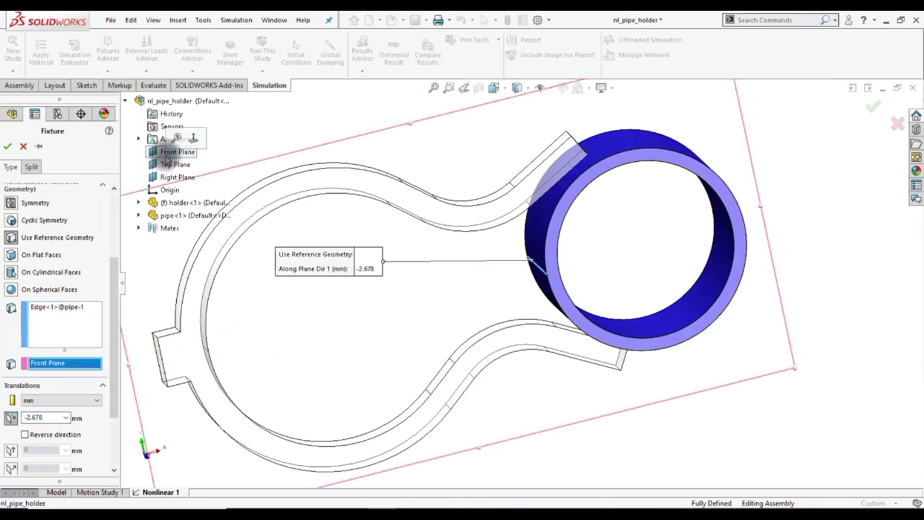
middle_drag(299, 249, 392, 285)
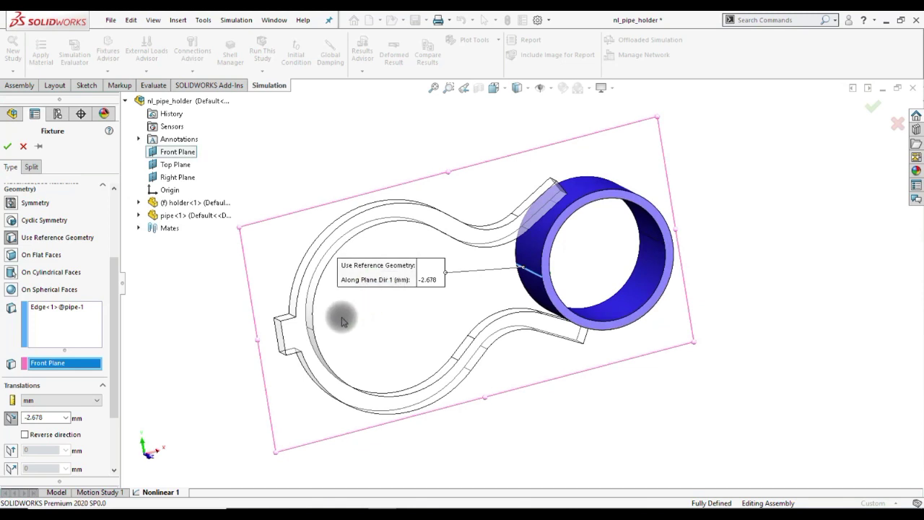
Confirm the displaced-edge fixture and start a second fixture on both pipe split edges
click(8, 147)
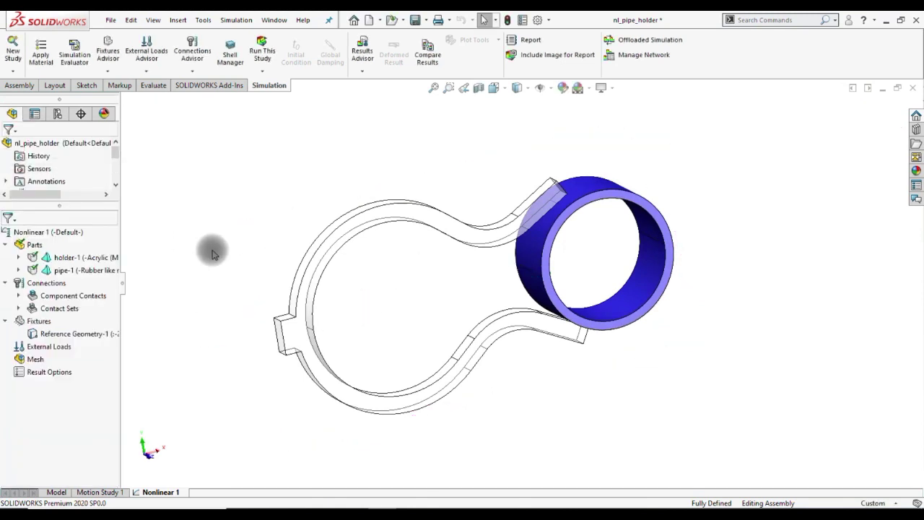
right_click(34, 324)
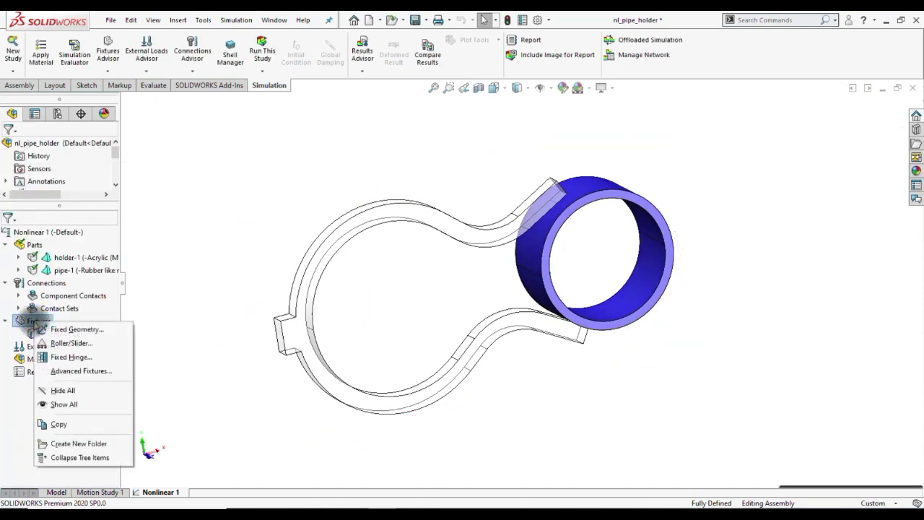
click(49, 327)
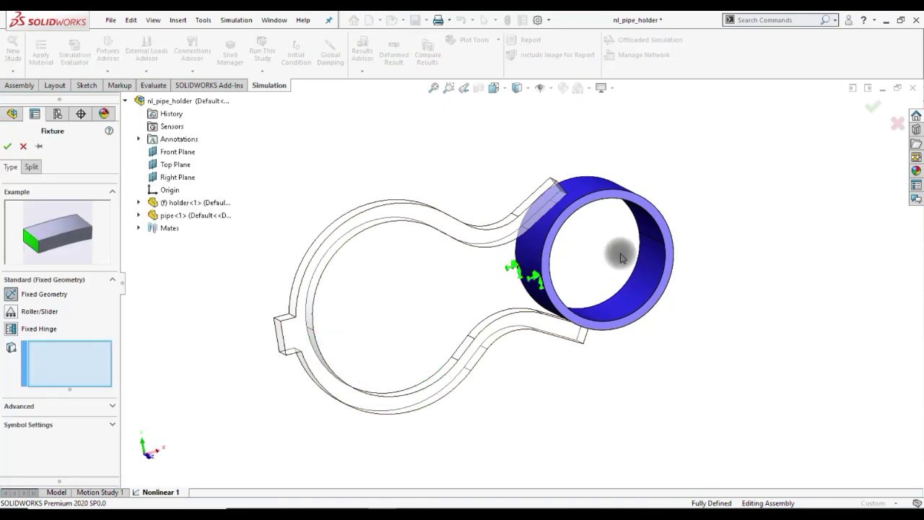
scroll(554, 274, down, 8)
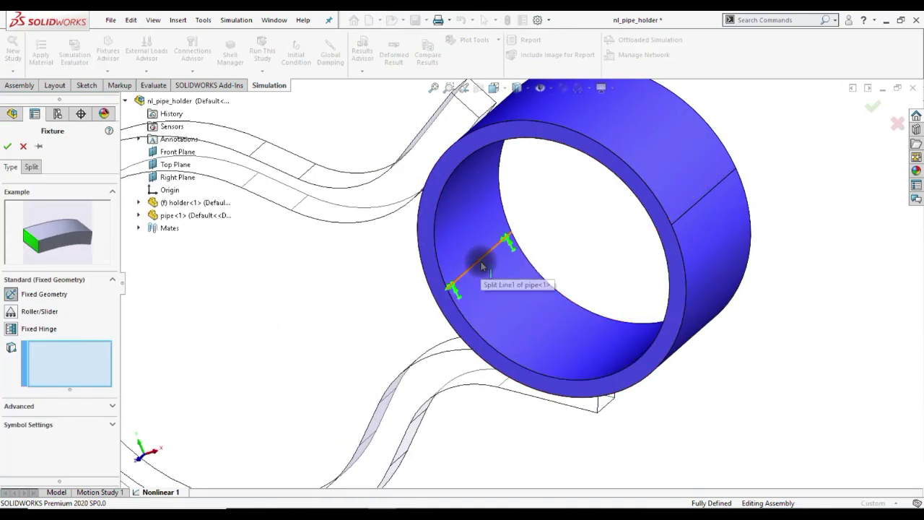
click(481, 260)
click(692, 210)
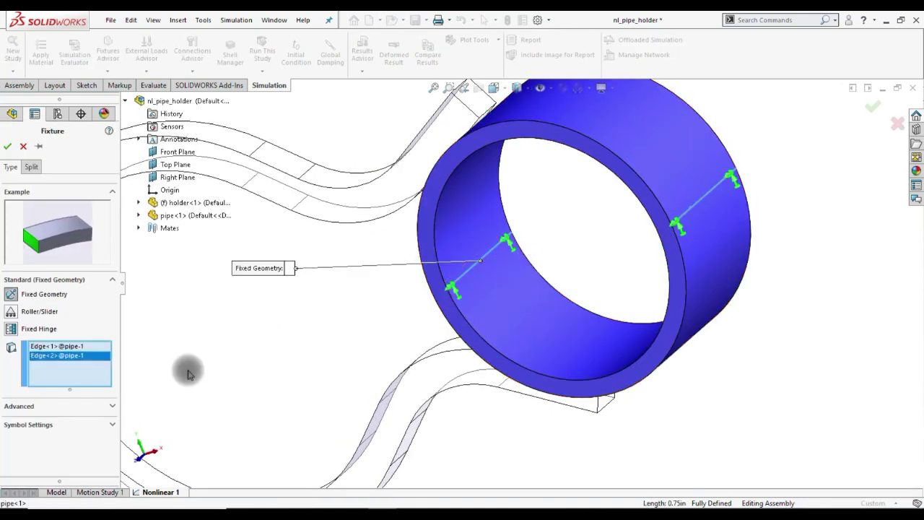
Reference the Front Plane with 0 mm along Plane Dir 2 and normal, and confirm
click(108, 405)
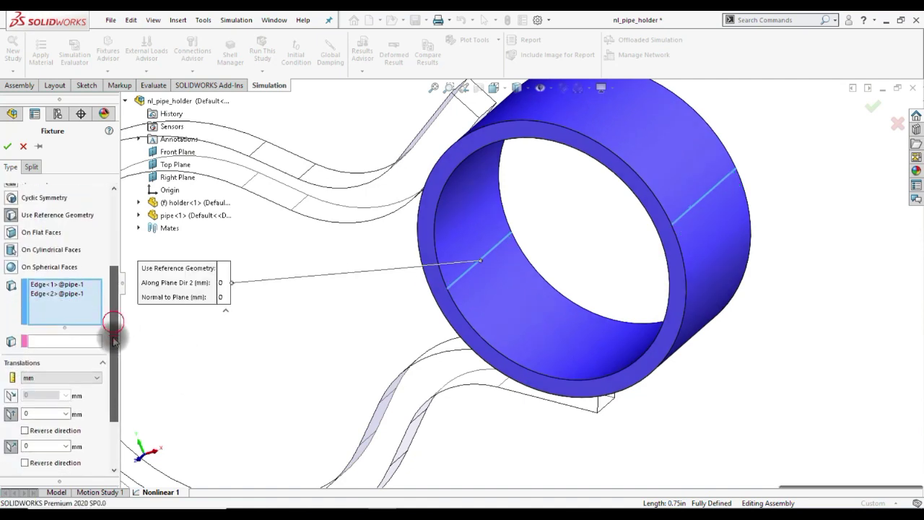
scroll(115, 340, down, 3)
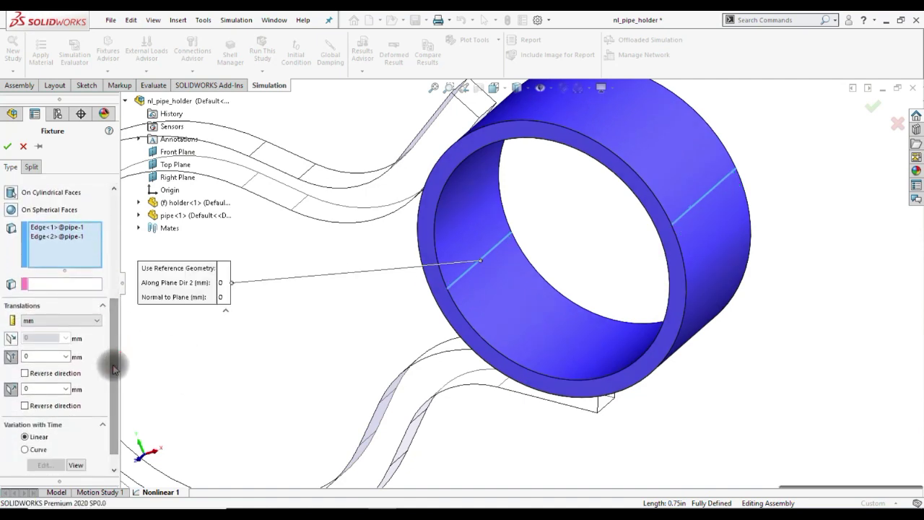
click(63, 284)
click(174, 157)
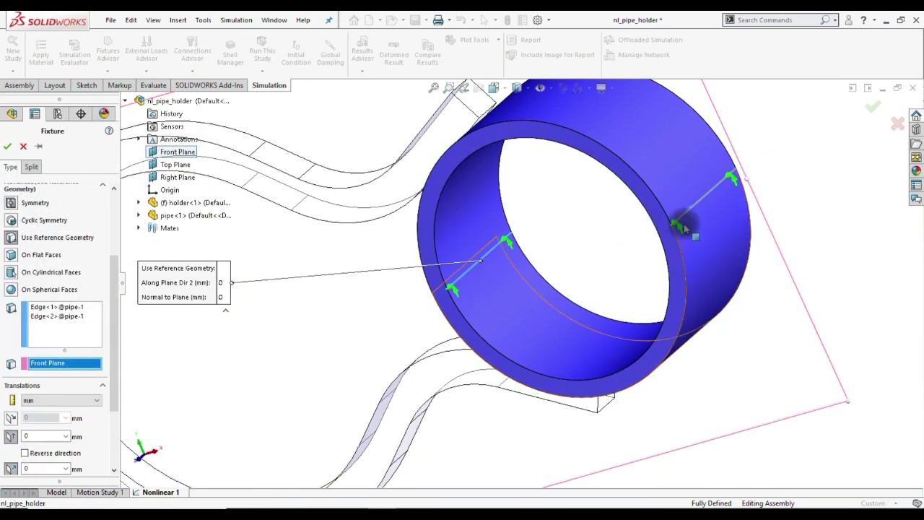
click(8, 146)
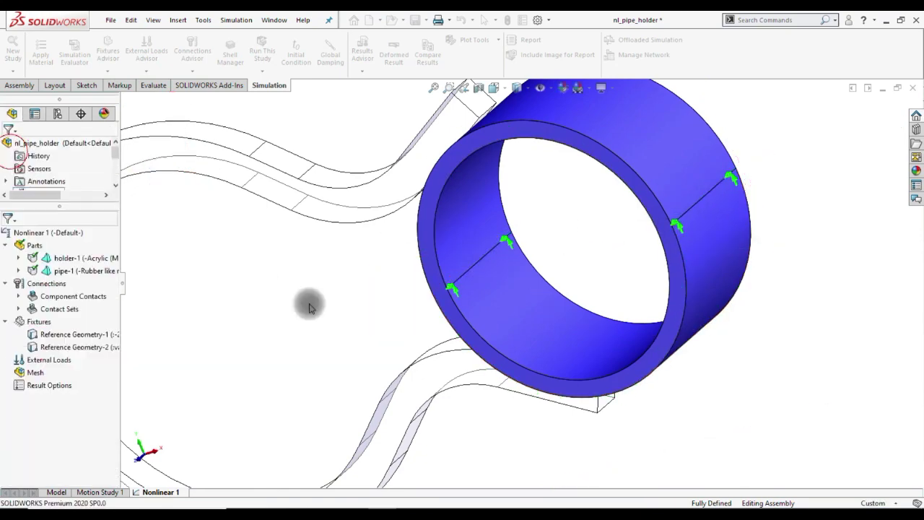
scroll(458, 329, up, 5)
middle_drag(458, 325, 467, 299)
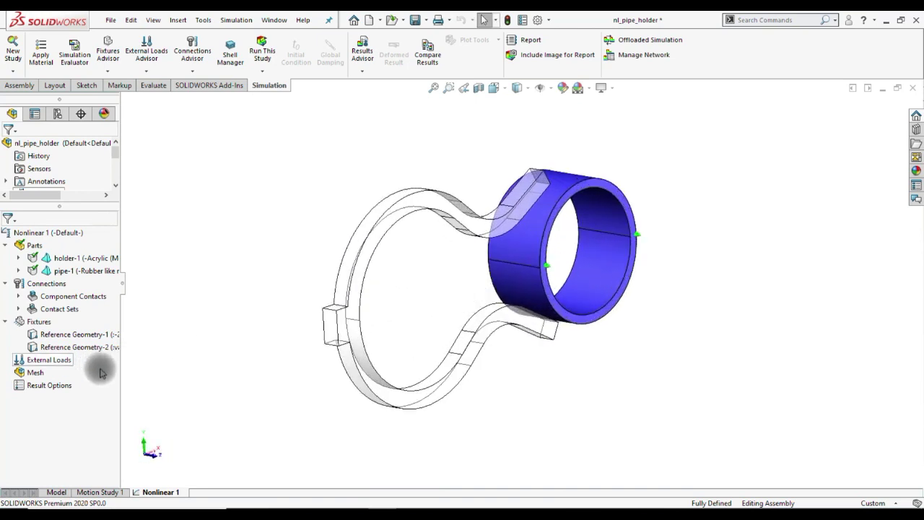
Anchor the holder's end face with a Fixed Geometry support (Fixed-1)
right_click(40, 322)
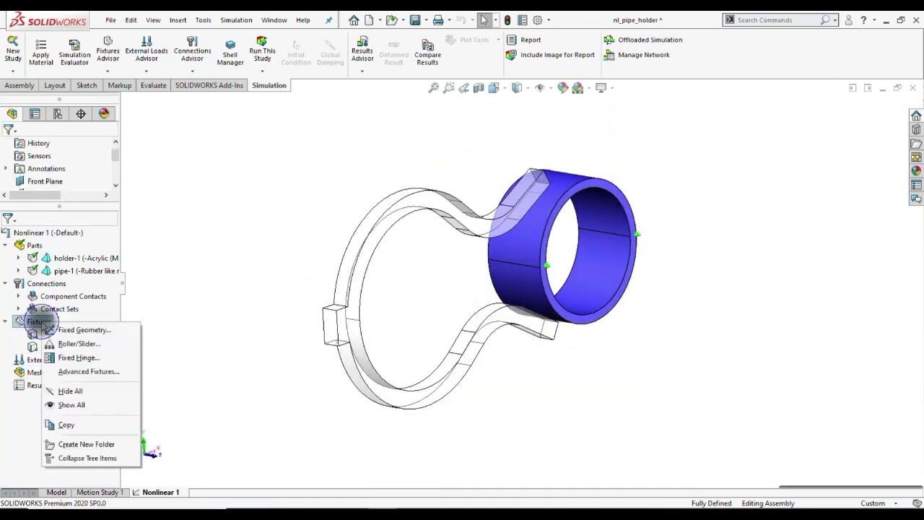
click(62, 331)
scroll(365, 339, down, 4)
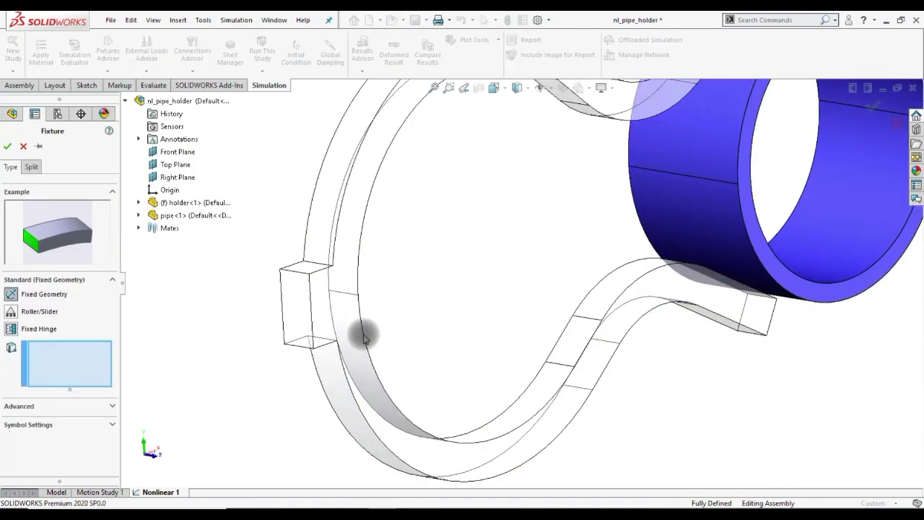
click(306, 315)
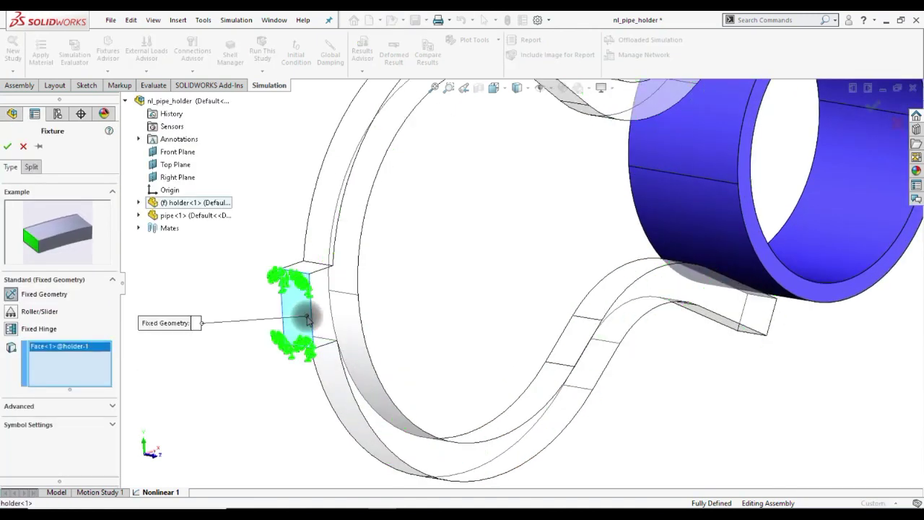
click(6, 147)
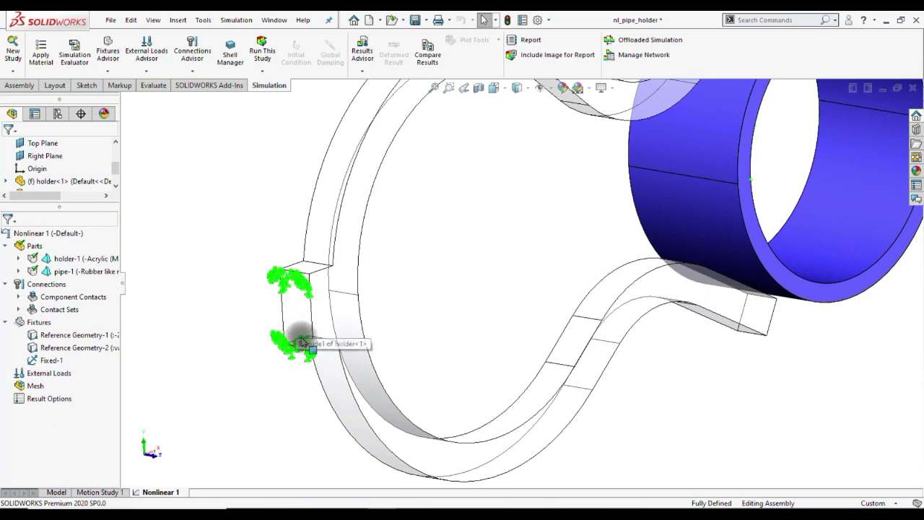
scroll(268, 340, up, 3)
middle_drag(650, 188, 516, 221)
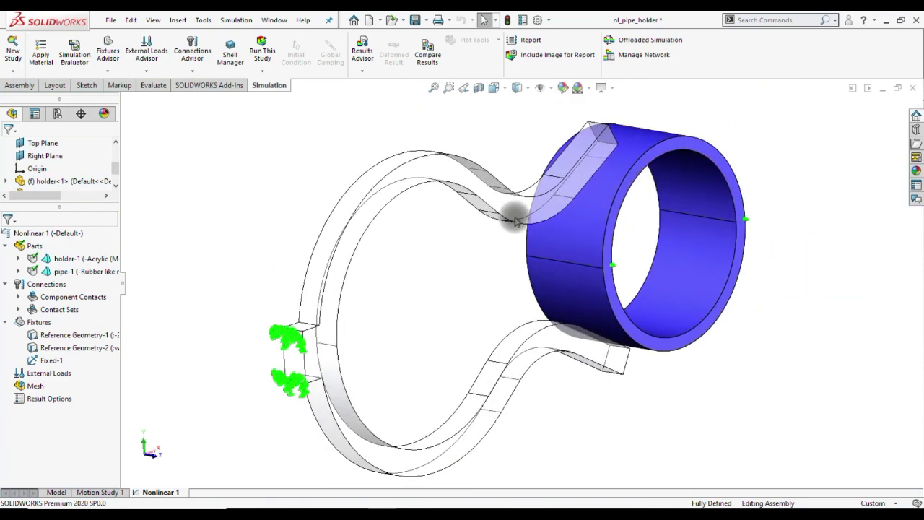
Create a solid mesh of the assembly with the default mesh parameters
right_click(39, 388)
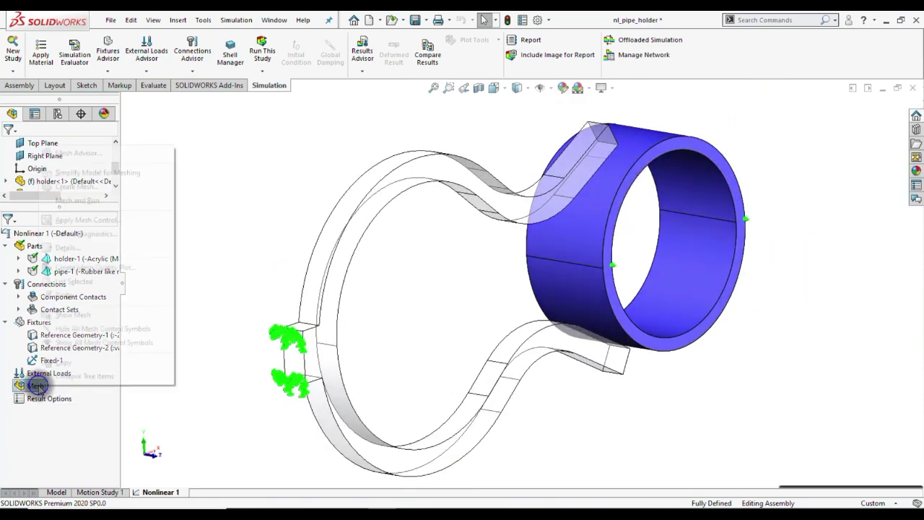
click(72, 186)
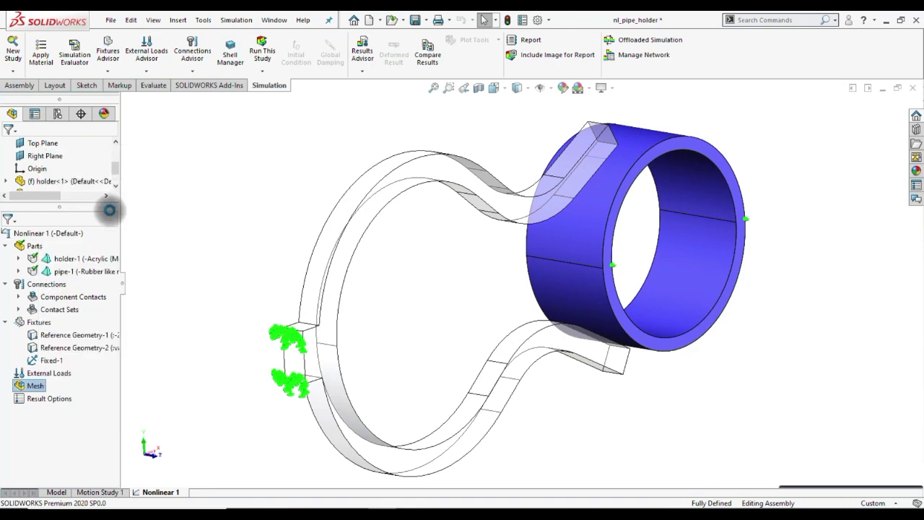
click(106, 251)
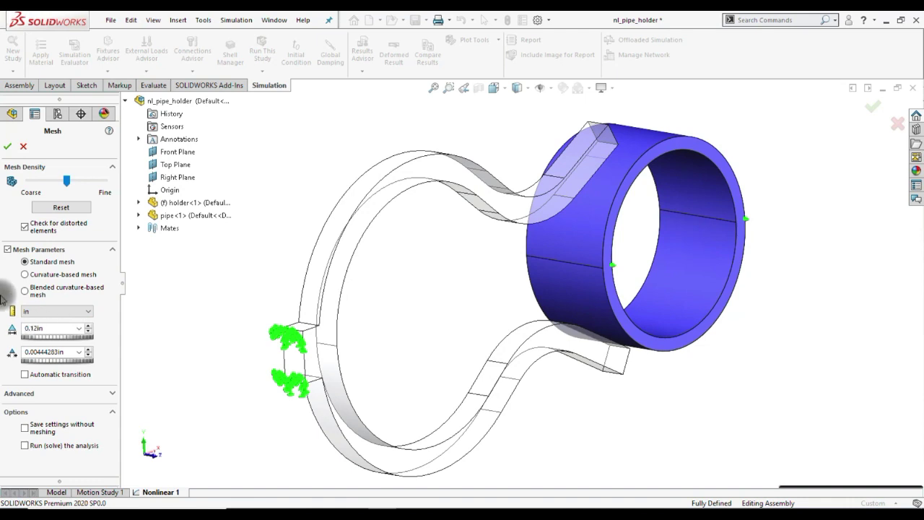
click(6, 146)
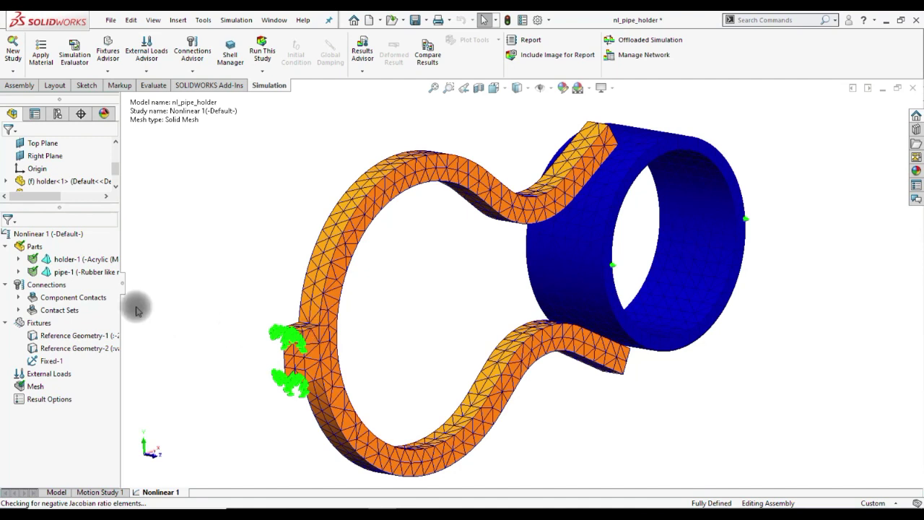
Run the Nonlinear 1 study and display the Displacement1 plot (max 6.802e+01 mm)
right_click(47, 236)
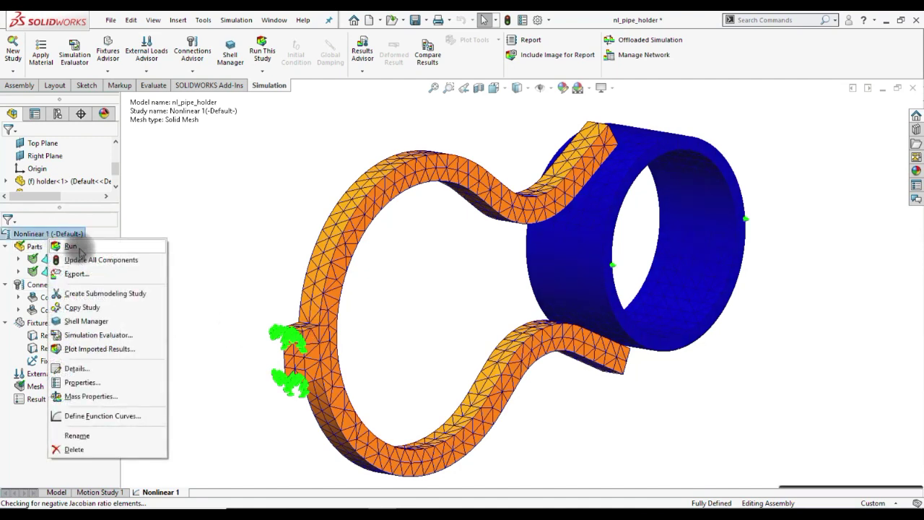
click(70, 246)
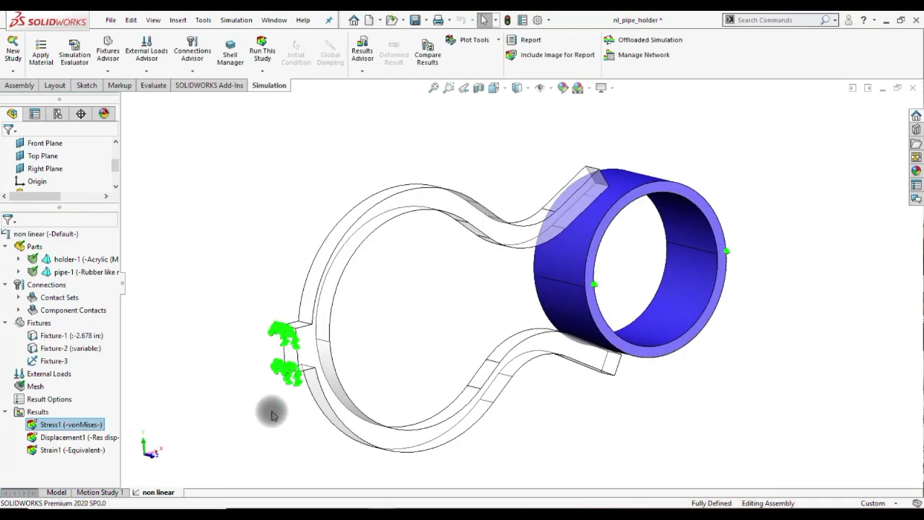
double_click(56, 437)
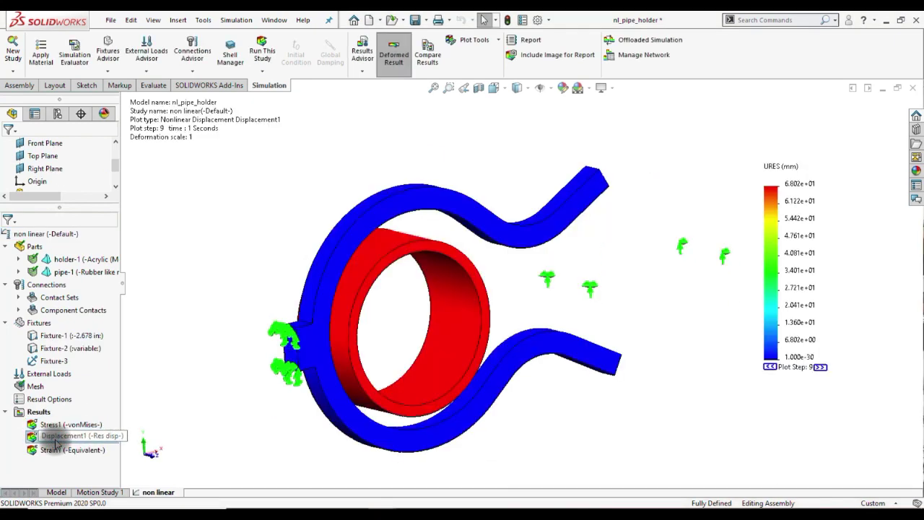
Animate the Displacement1 plot, then switch to the Stress1 von Mises plot
double_click(58, 437)
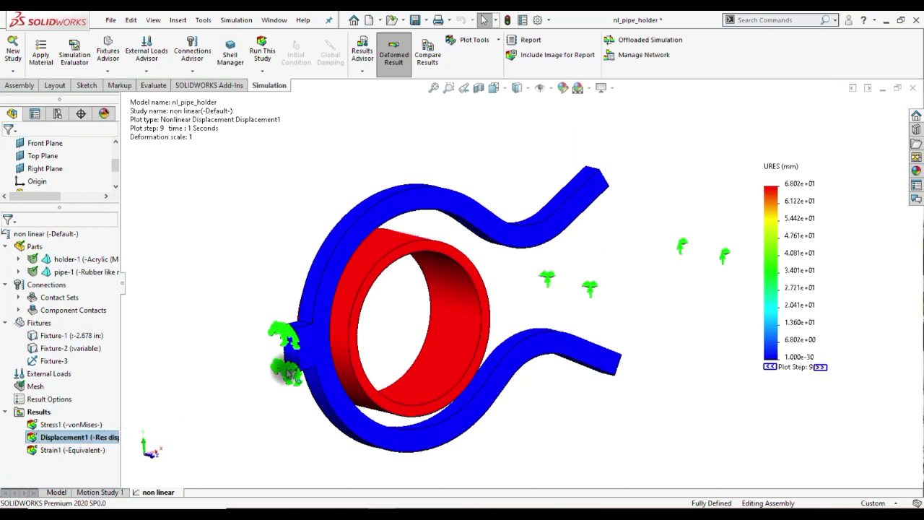
right_click(82, 438)
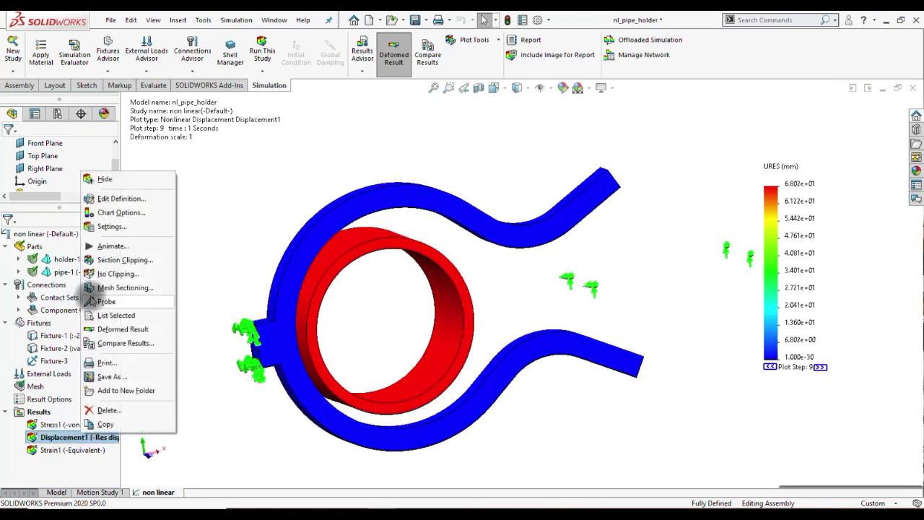
click(166, 245)
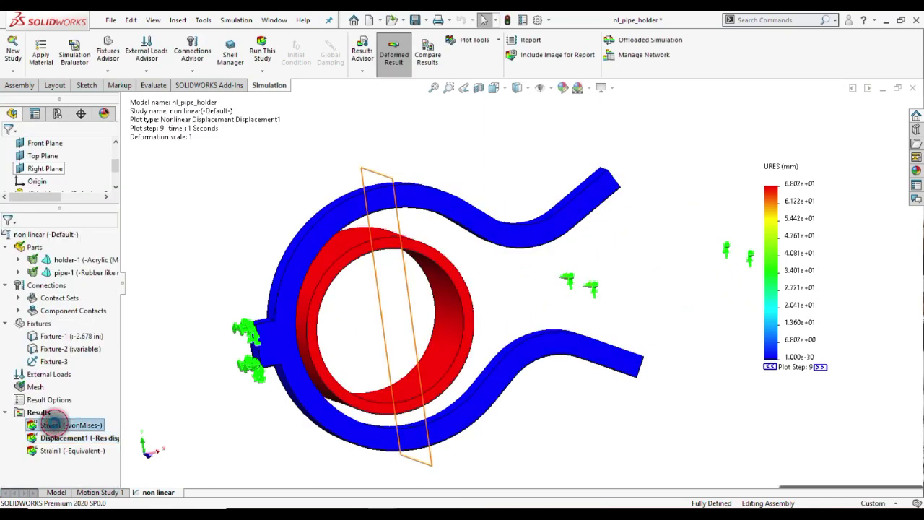
double_click(72, 425)
Step the Stress1 plot between steps 6 and 8, ending at step 6 (0.35 s, 9.488 MPa)
middle_drag(228, 251, 270, 265)
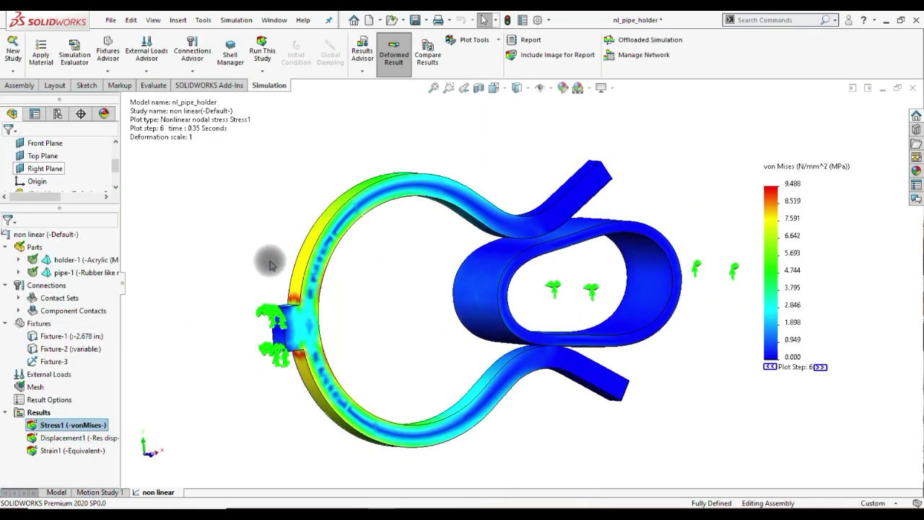
click(821, 367)
click(821, 367)
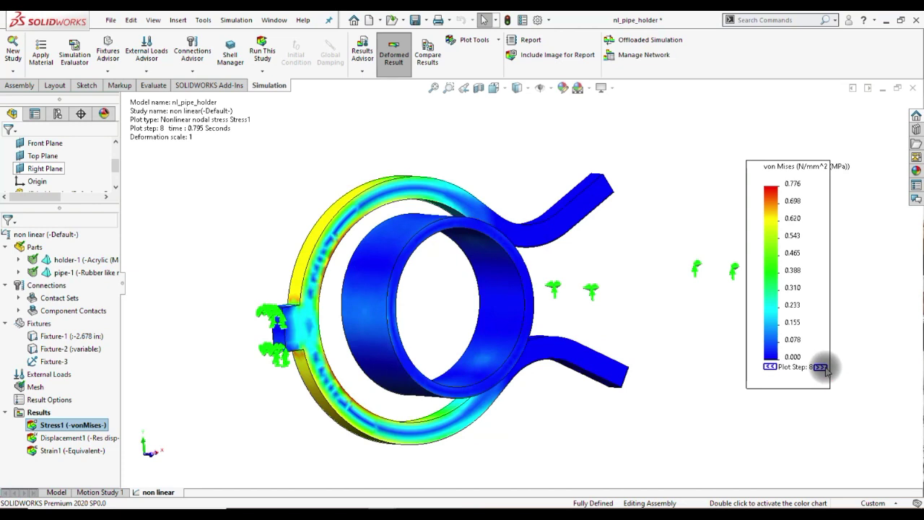
click(771, 367)
click(771, 367)
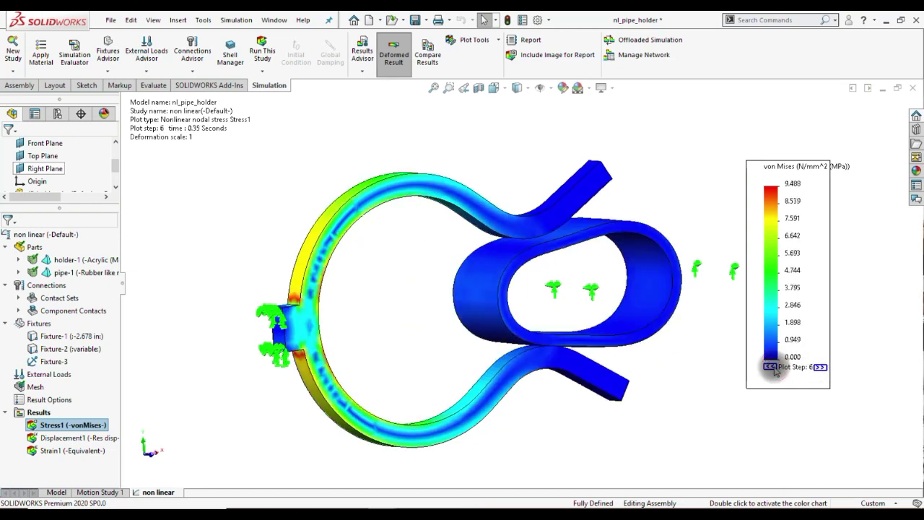
click(821, 367)
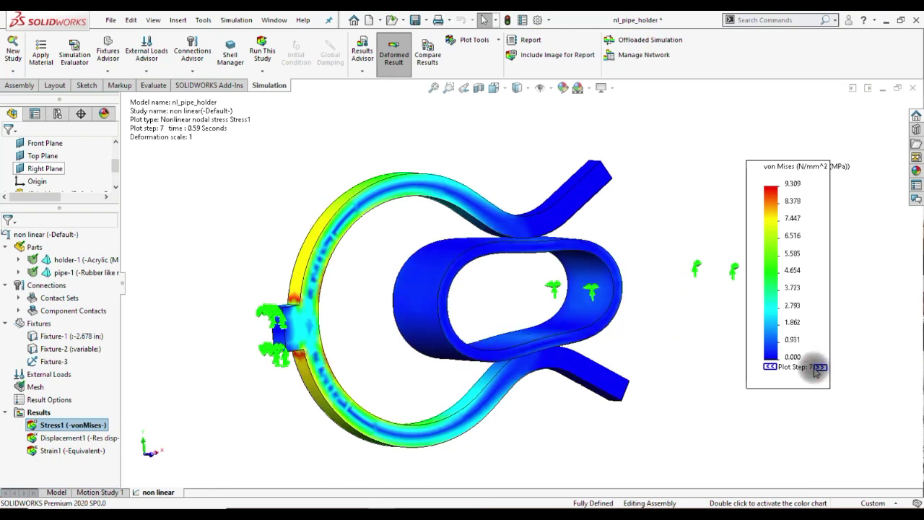
click(771, 367)
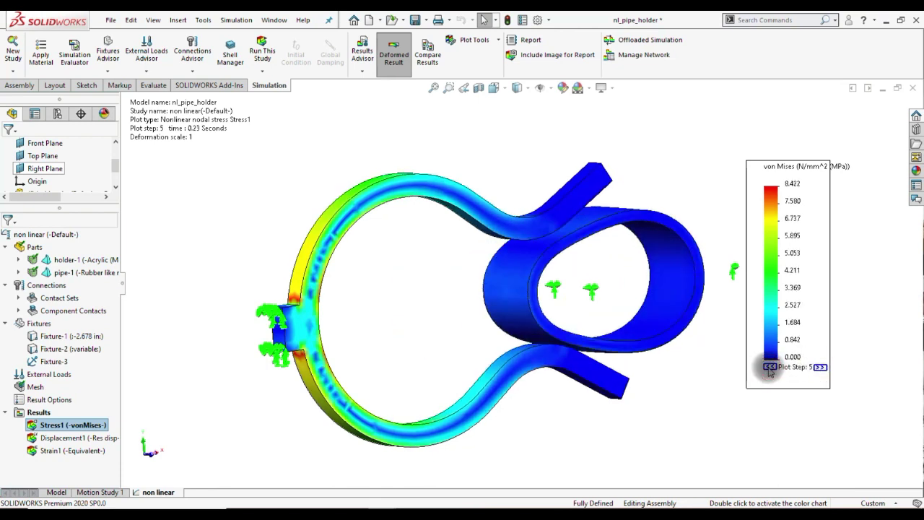
click(821, 367)
click(771, 367)
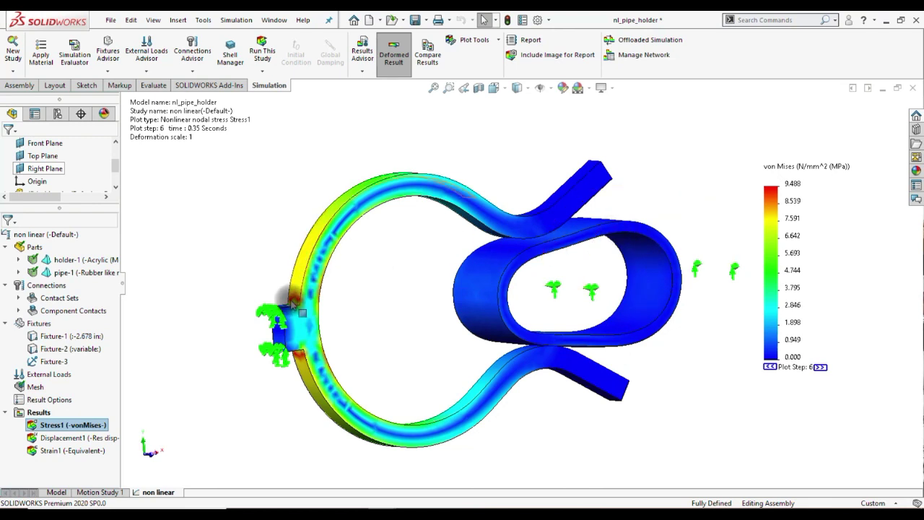
right_click(72, 425)
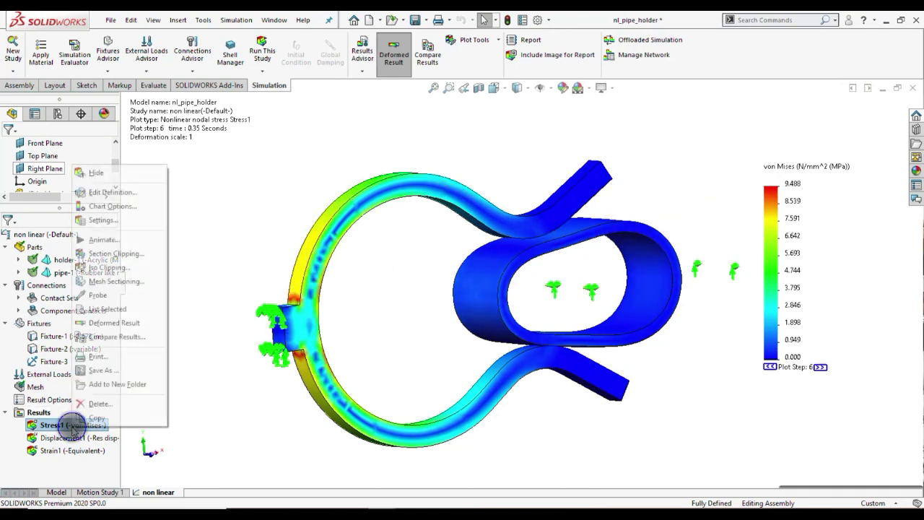
click(119, 239)
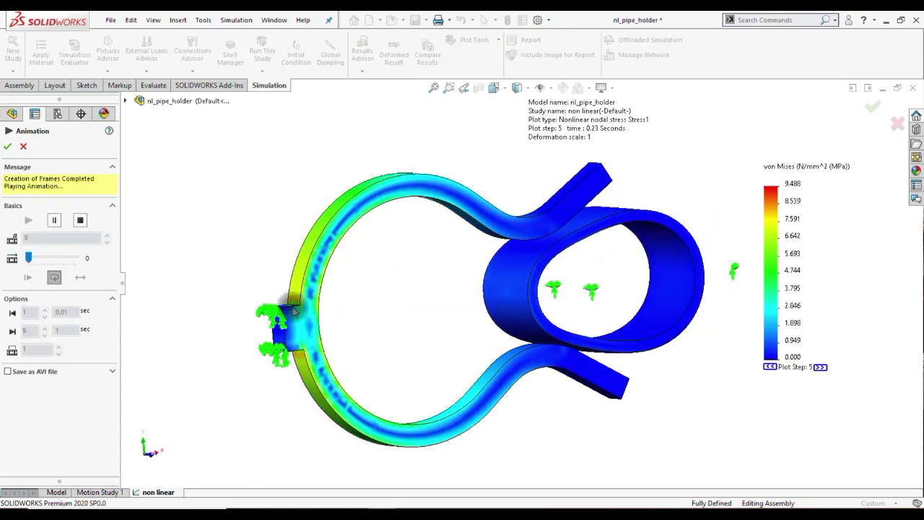
click(7, 146)
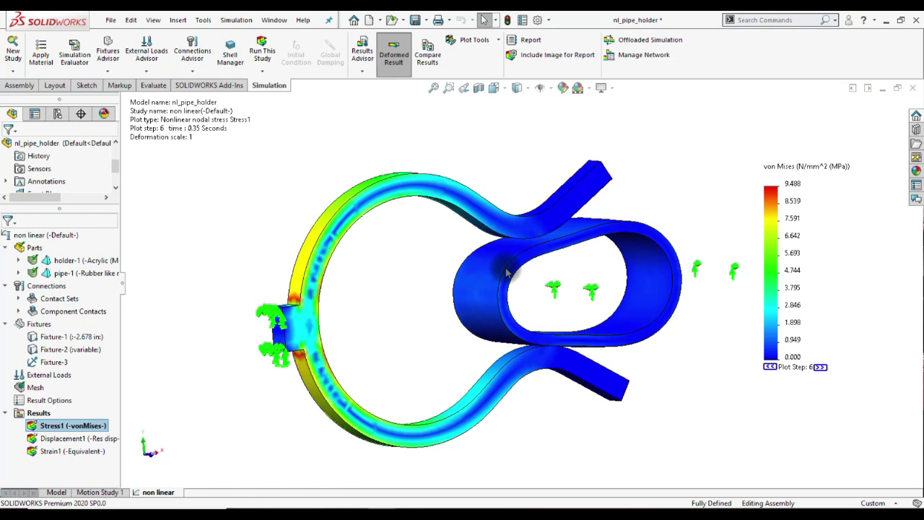
click(510, 274)
click(442, 306)
middle_drag(437, 298, 436, 305)
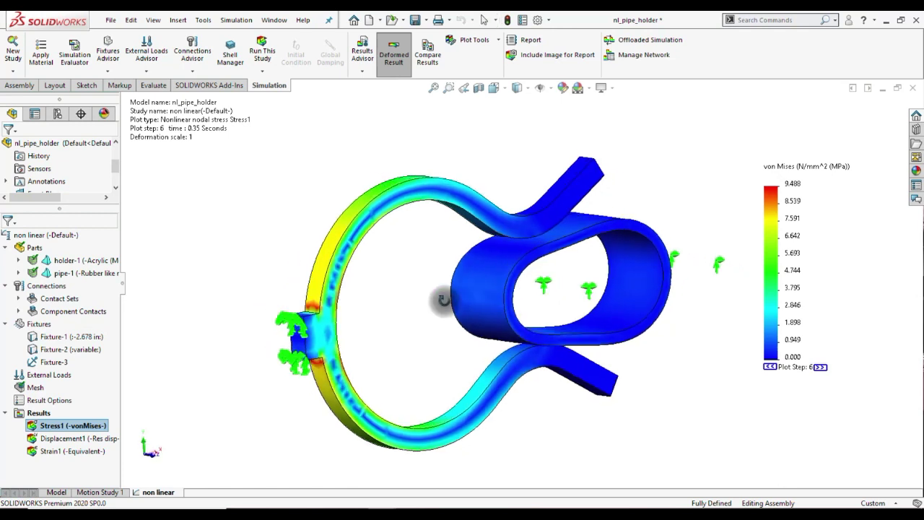